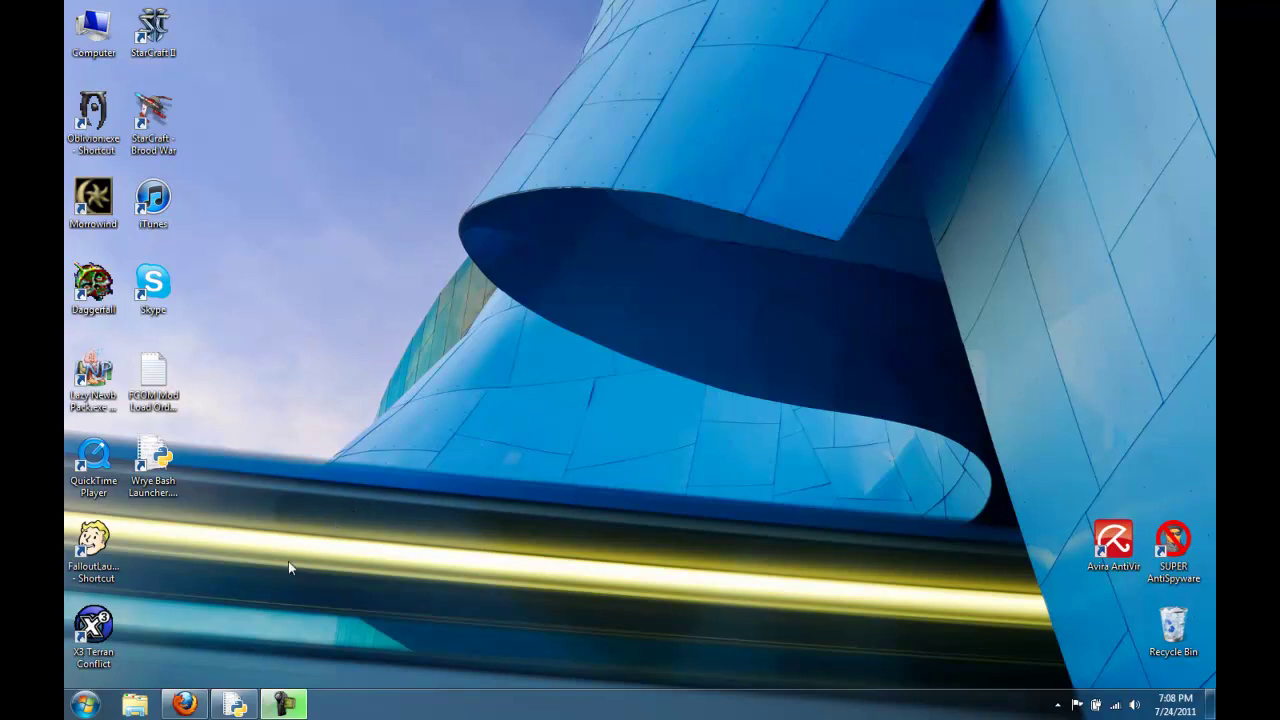
- Browse to the FCOM downloads' Utilities folder holding obse_0020.zip and the Wrye Bash installers
{"action": "left_click", "coordinate": [135, 705]}
{"action": "left_click", "coordinate": [318, 266]}
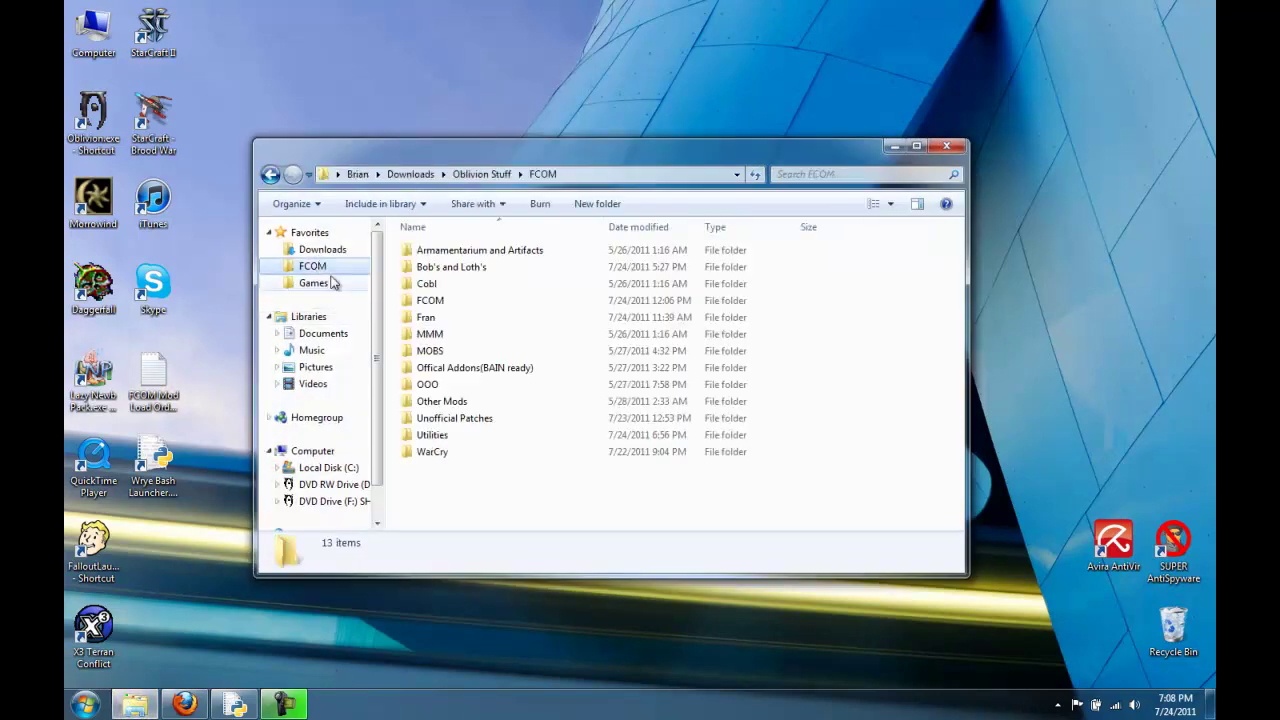
{"action": "double_click", "coordinate": [451, 436]}
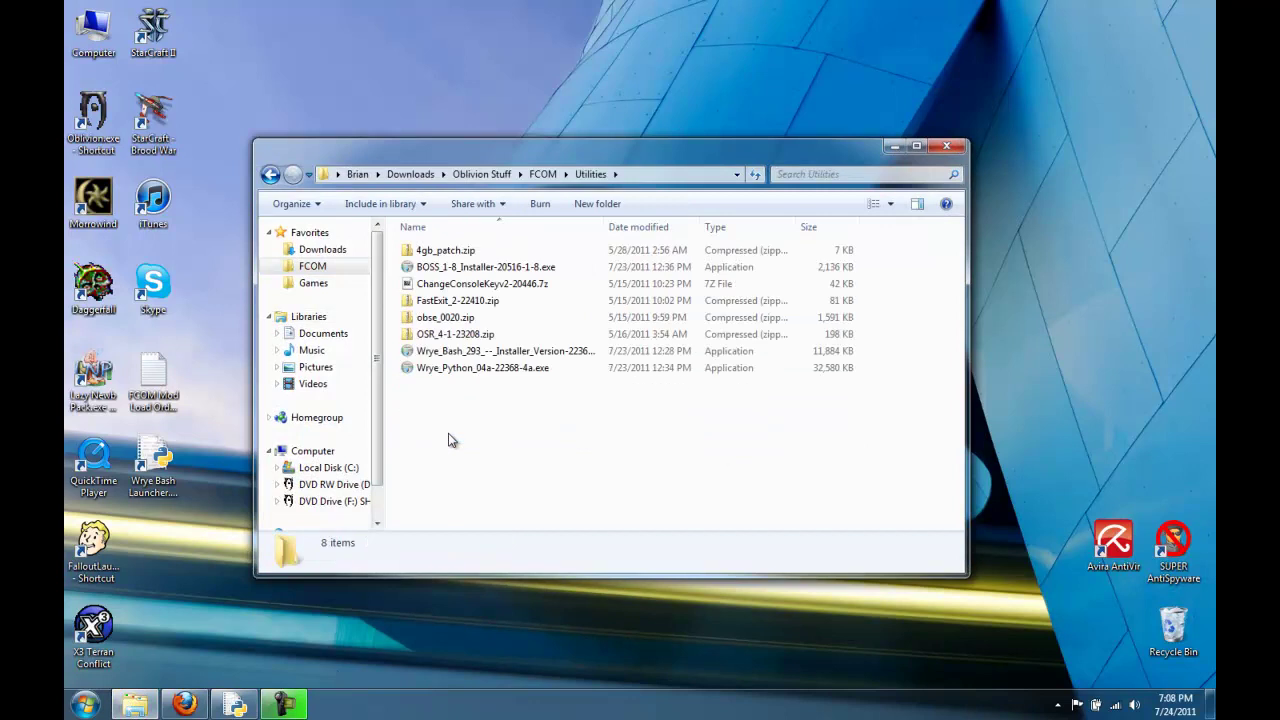
- Copy obse_1_2_416.dll, obse_editor_1_2.dll and obse_loader.exe from the obse_0020 archive
{"action": "double_click", "coordinate": [470, 318]}
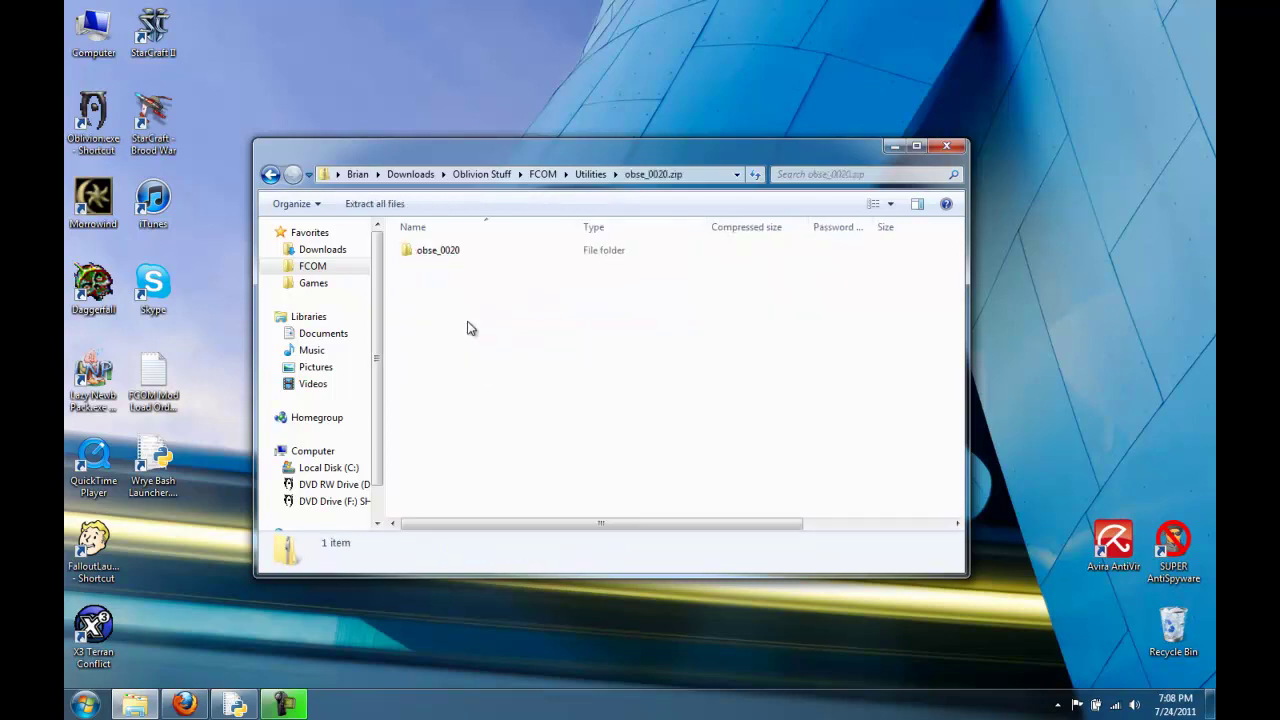
{"action": "double_click", "coordinate": [445, 251]}
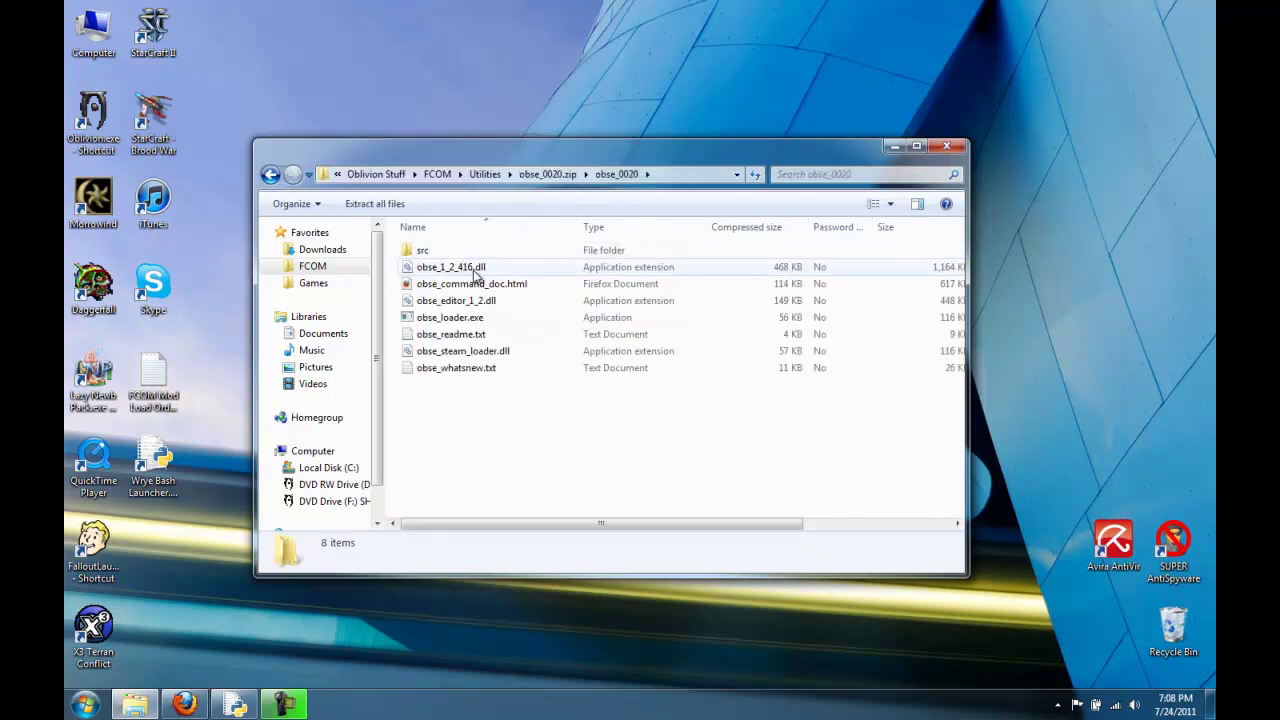
{"action": "left_click", "coordinate": [441, 320]}
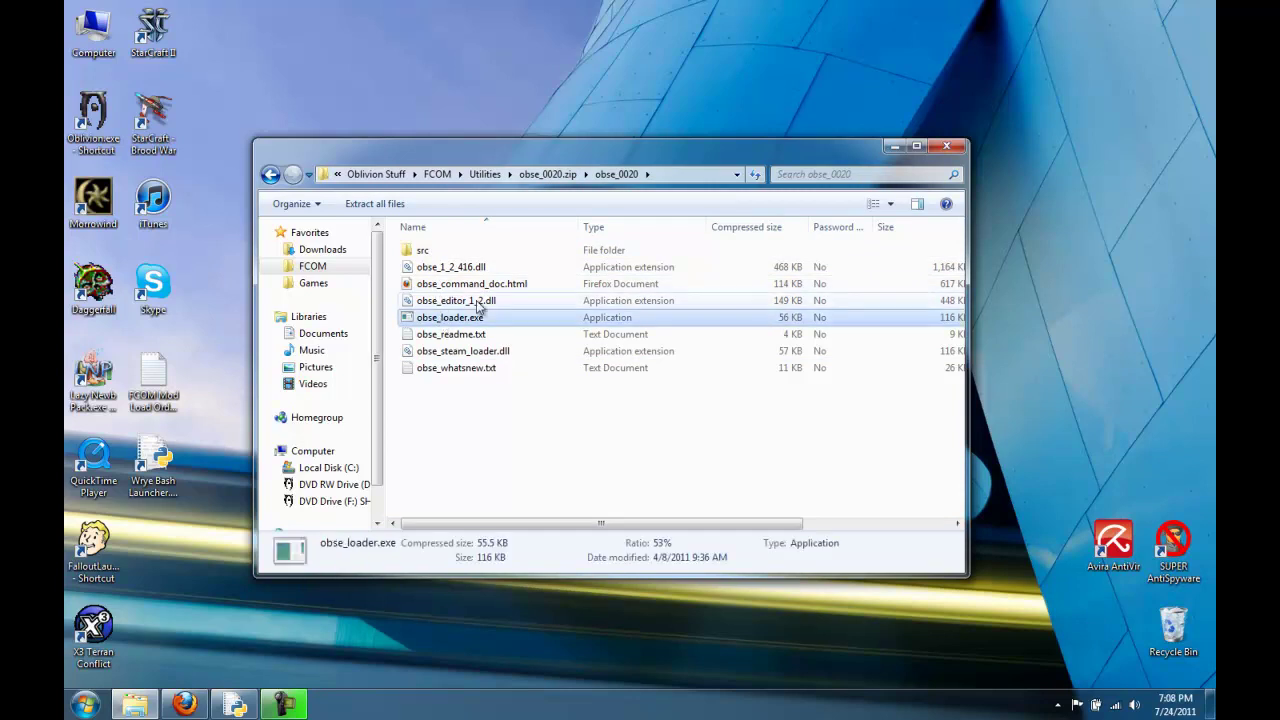
{"action": "left_click", "coordinate": [479, 303], "text": "ctrl"}
{"action": "left_click", "coordinate": [474, 270], "text": "ctrl"}
{"action": "right_click", "coordinate": [474, 275]}
{"action": "left_click", "coordinate": [505, 323]}
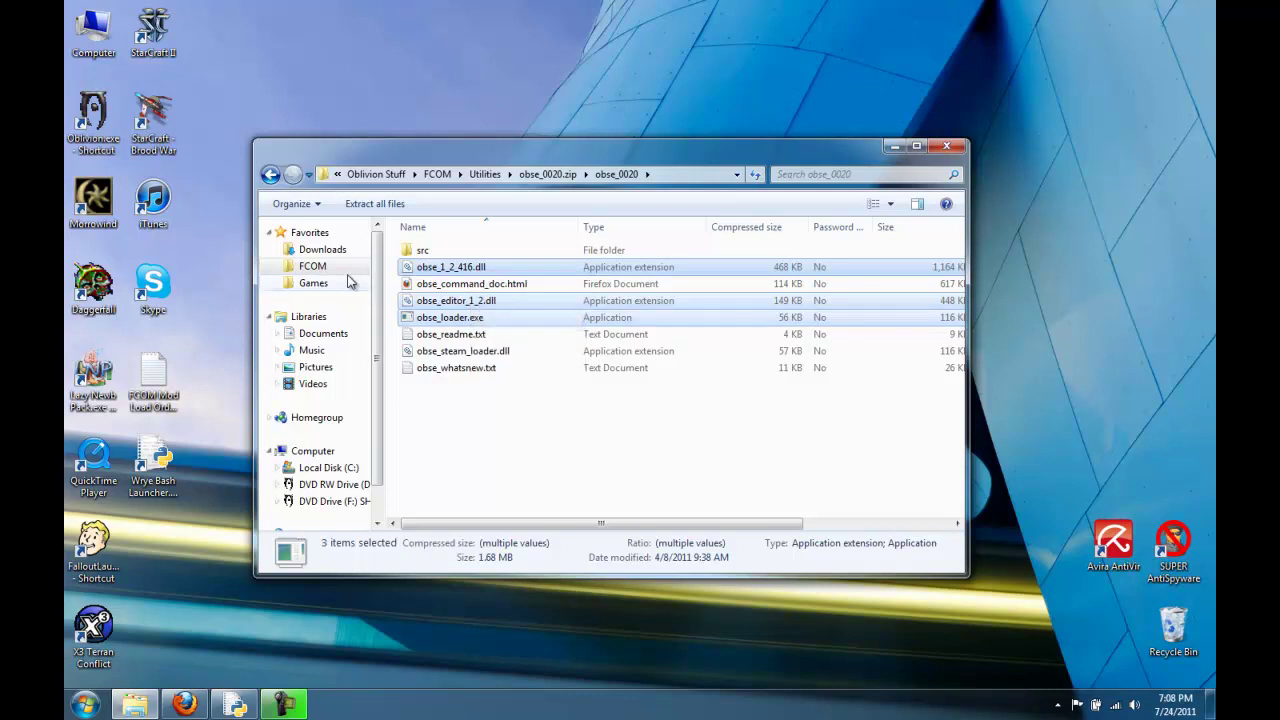
- Paste the three OBSE files into the Games\Oblivion folder and select obse_loader.exe
{"action": "left_click", "coordinate": [352, 283]}
{"action": "double_click", "coordinate": [436, 333]}
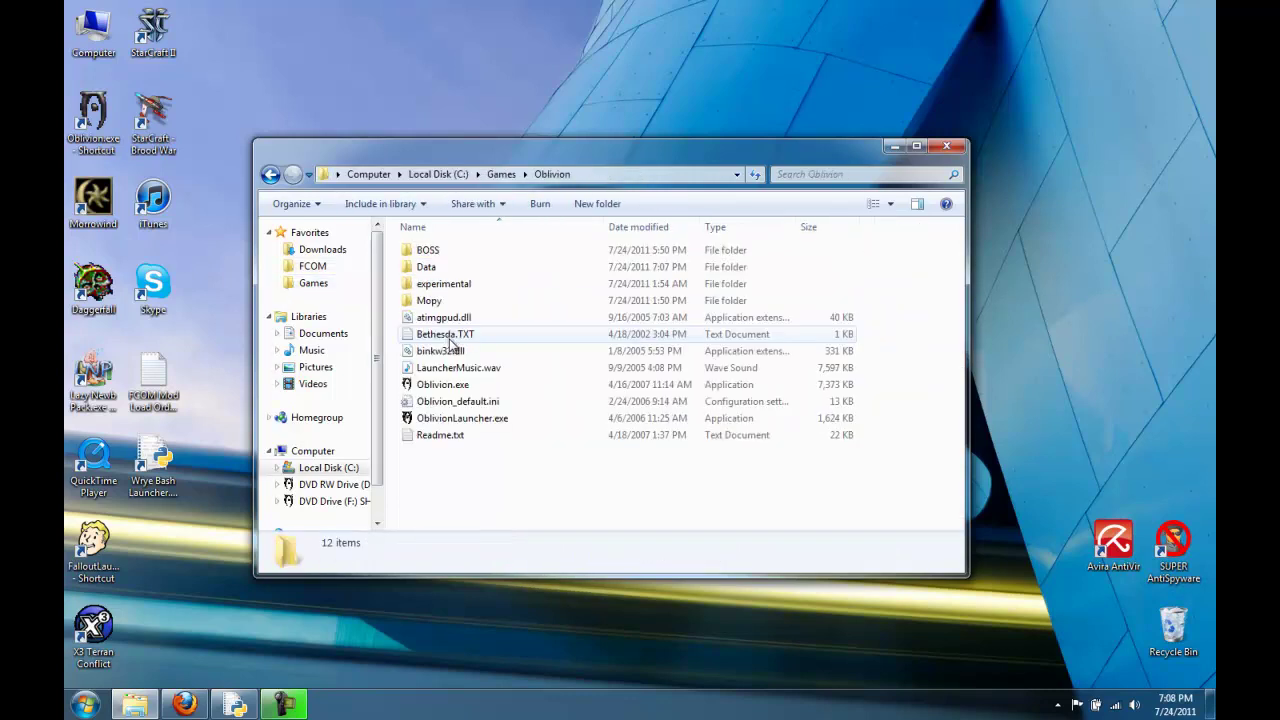
{"action": "right_click", "coordinate": [470, 473]}
{"action": "left_click", "coordinate": [530, 352]}
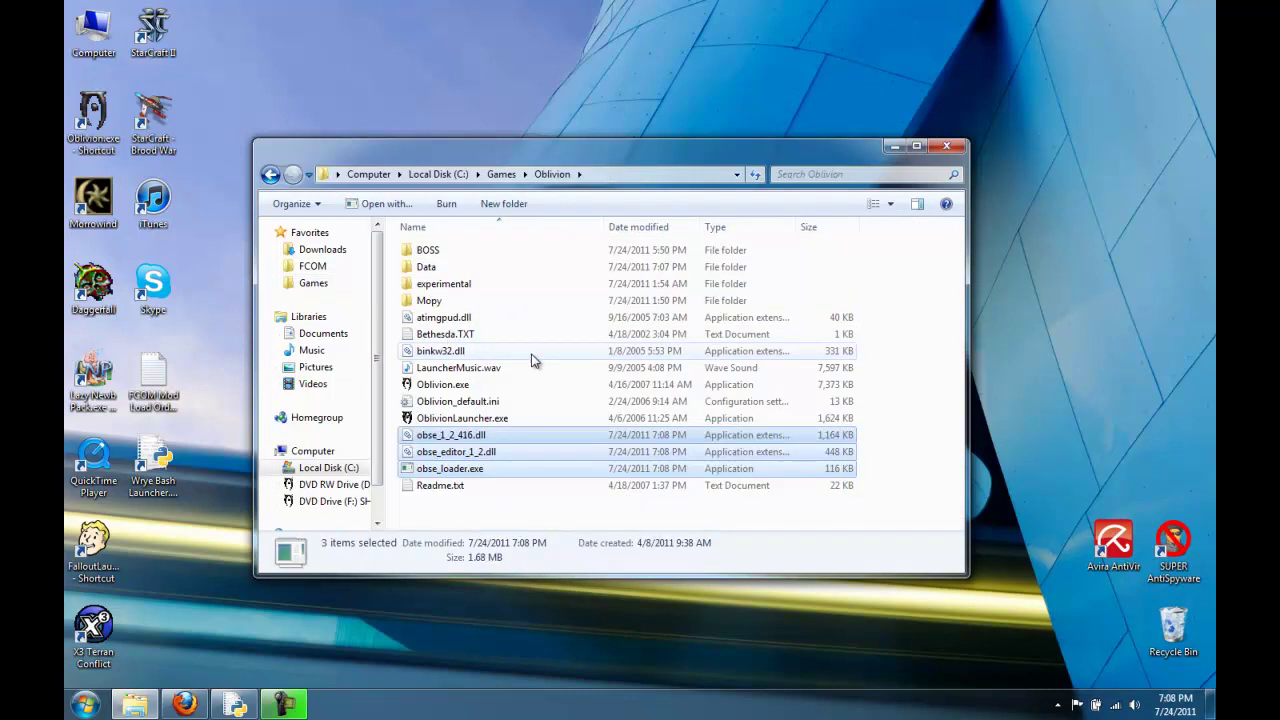
{"action": "left_click", "coordinate": [468, 385]}
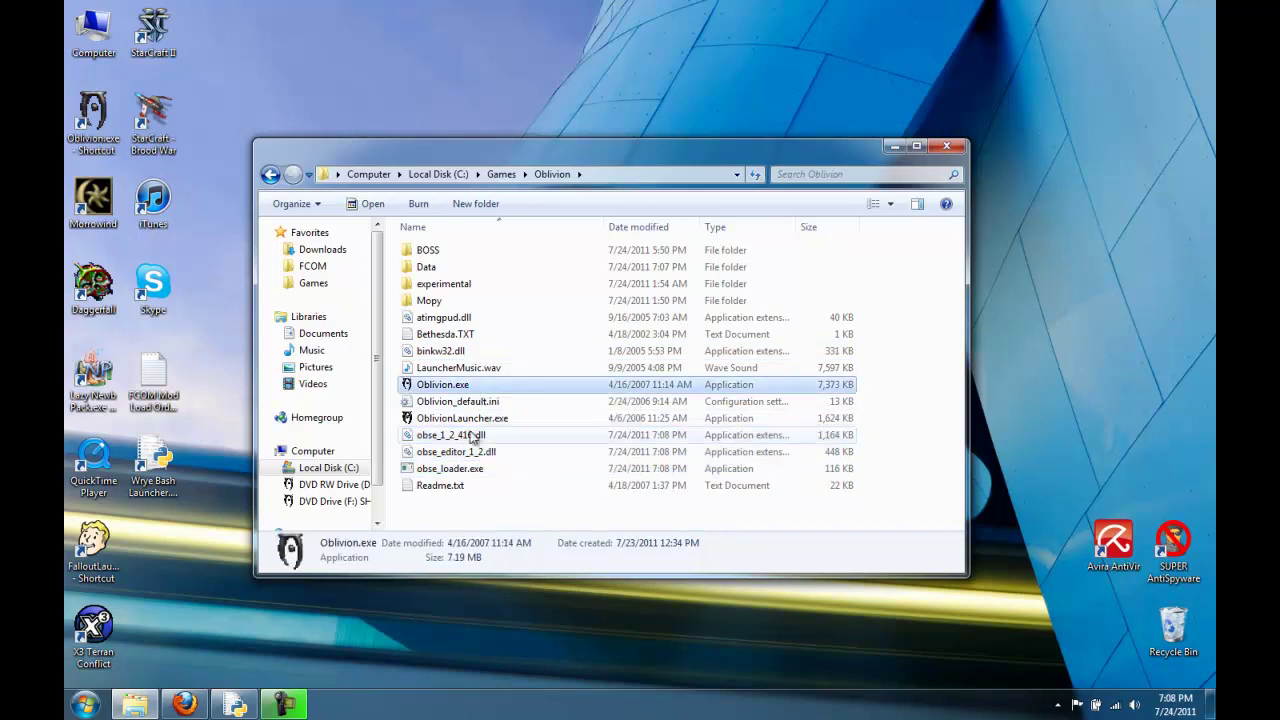
{"action": "left_click", "coordinate": [452, 470]}
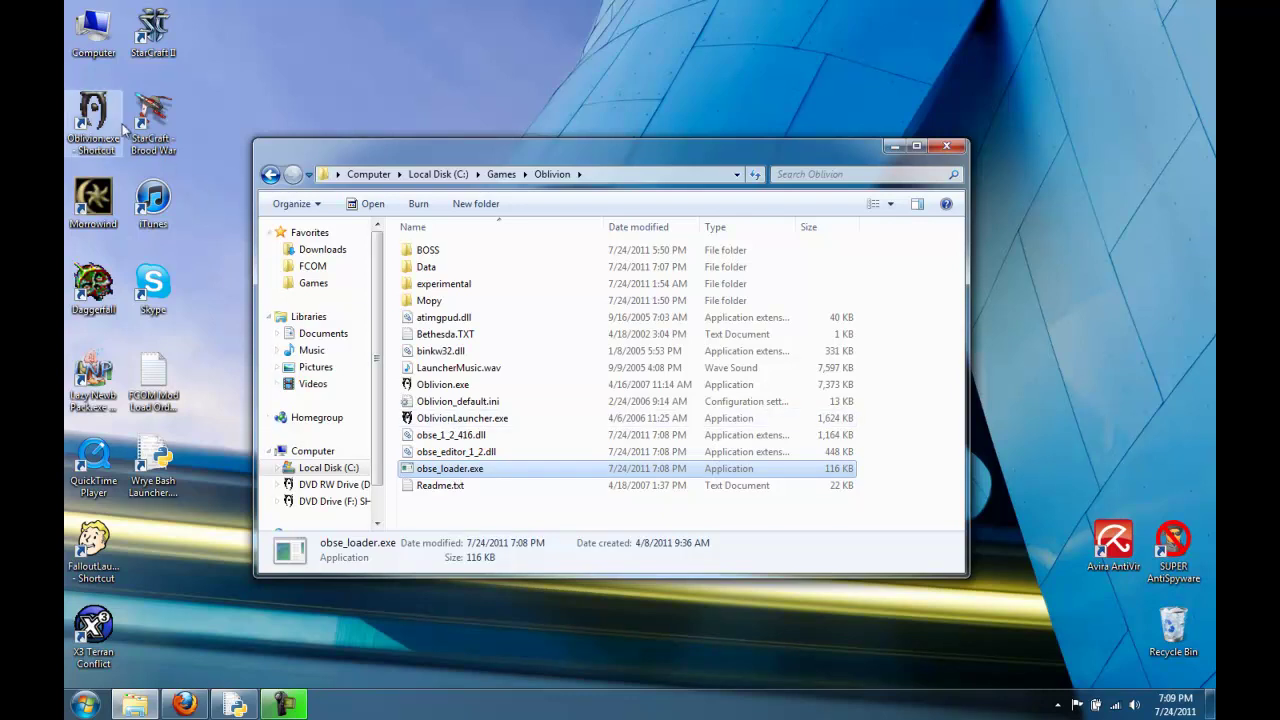
- Delete the Oblivion shortcut from the desktop
{"action": "left_click", "coordinate": [84, 114]}
{"action": "right_click", "coordinate": [76, 96]}
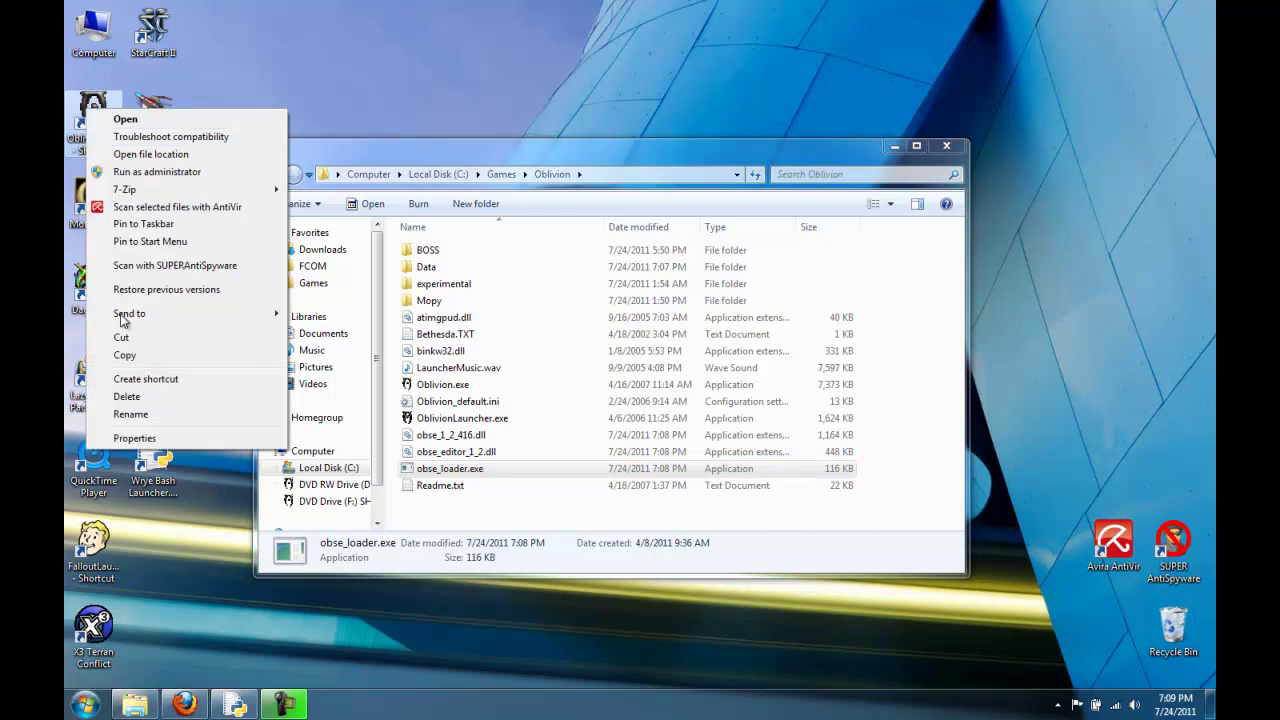
{"action": "left_click", "coordinate": [150, 395]}
{"action": "left_click", "coordinate": [703, 416]}
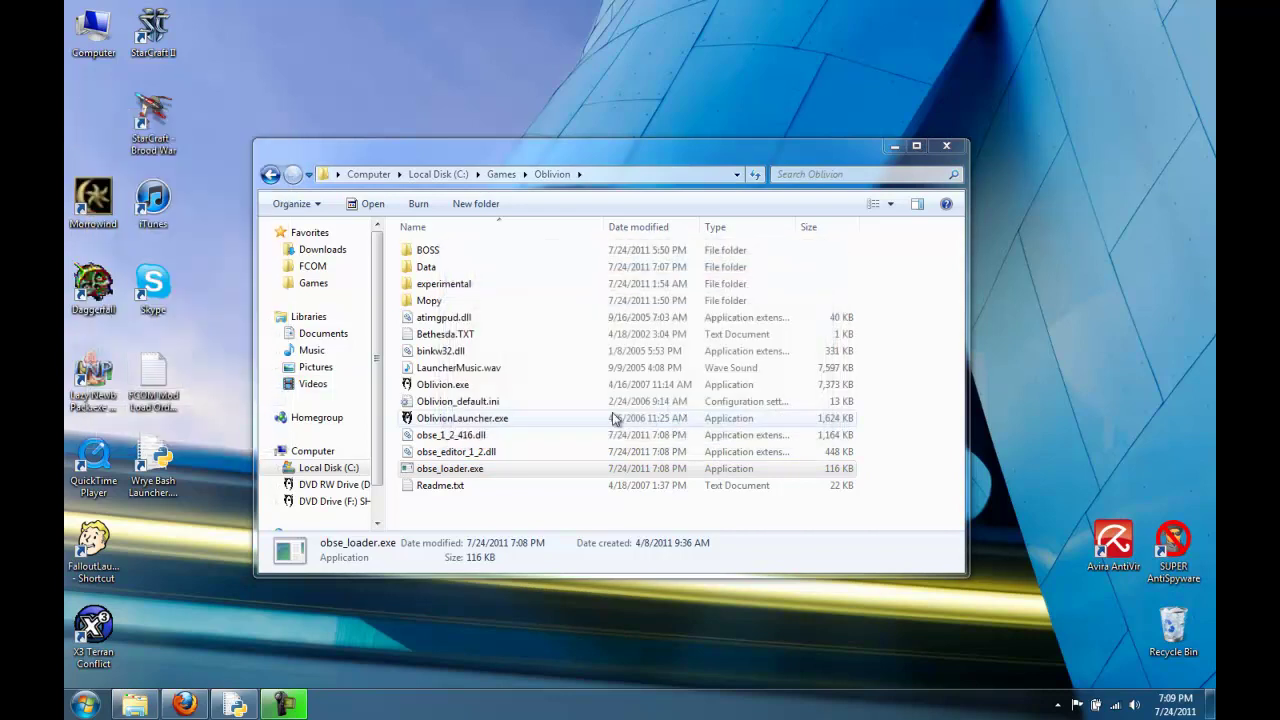
- Create a desktop shortcut to obse_loader.exe from the Oblivion game folder
{"action": "right_click", "coordinate": [451, 469]}
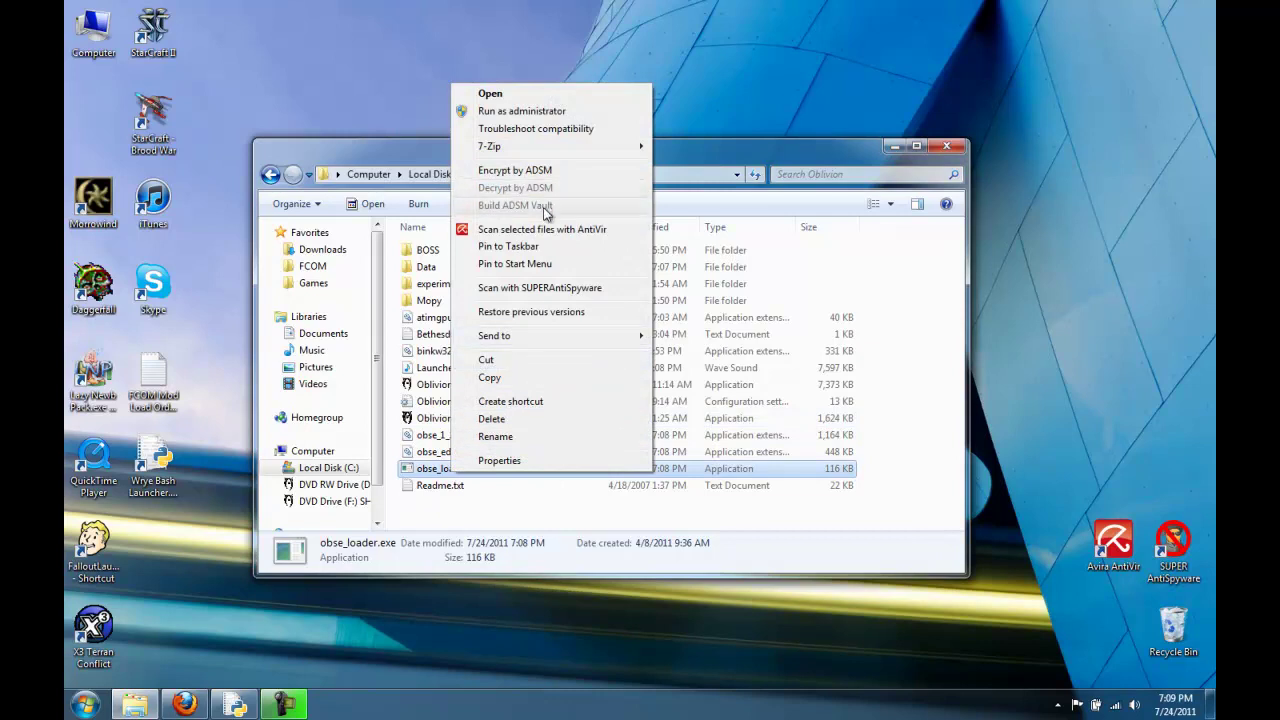
{"action": "mouse_move", "coordinate": [613, 342]}
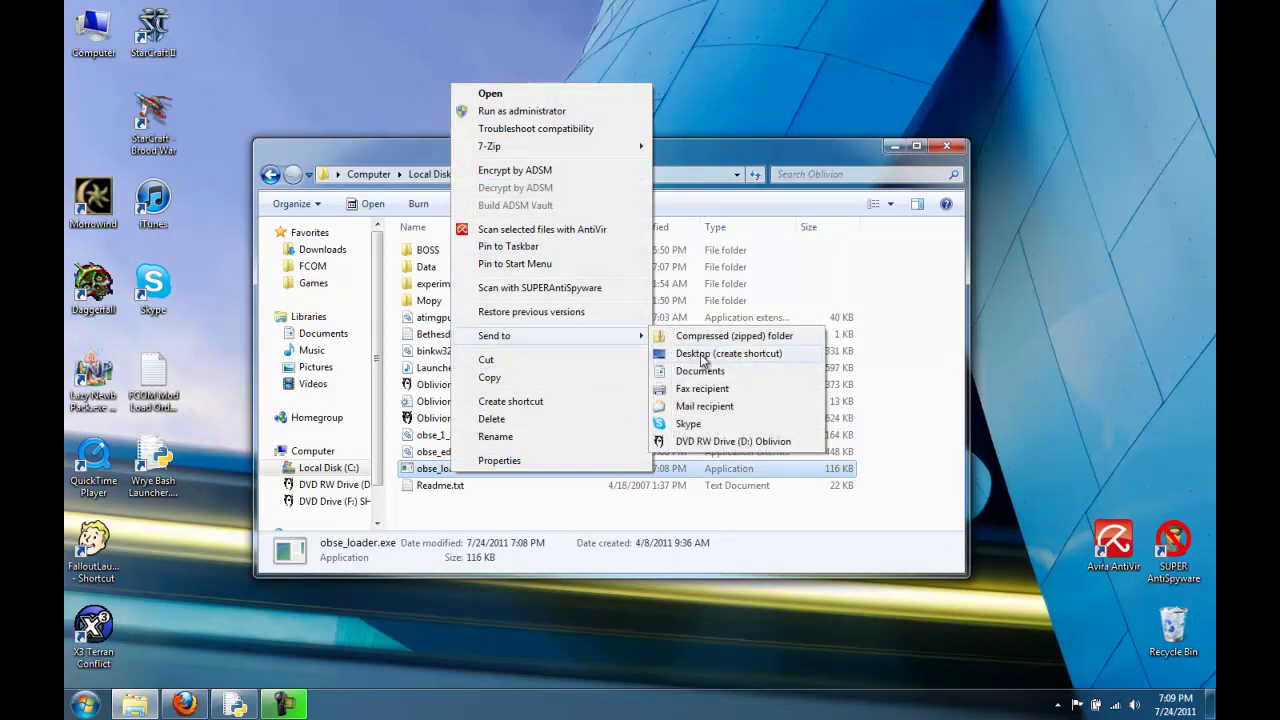
{"action": "left_click", "coordinate": [700, 353]}
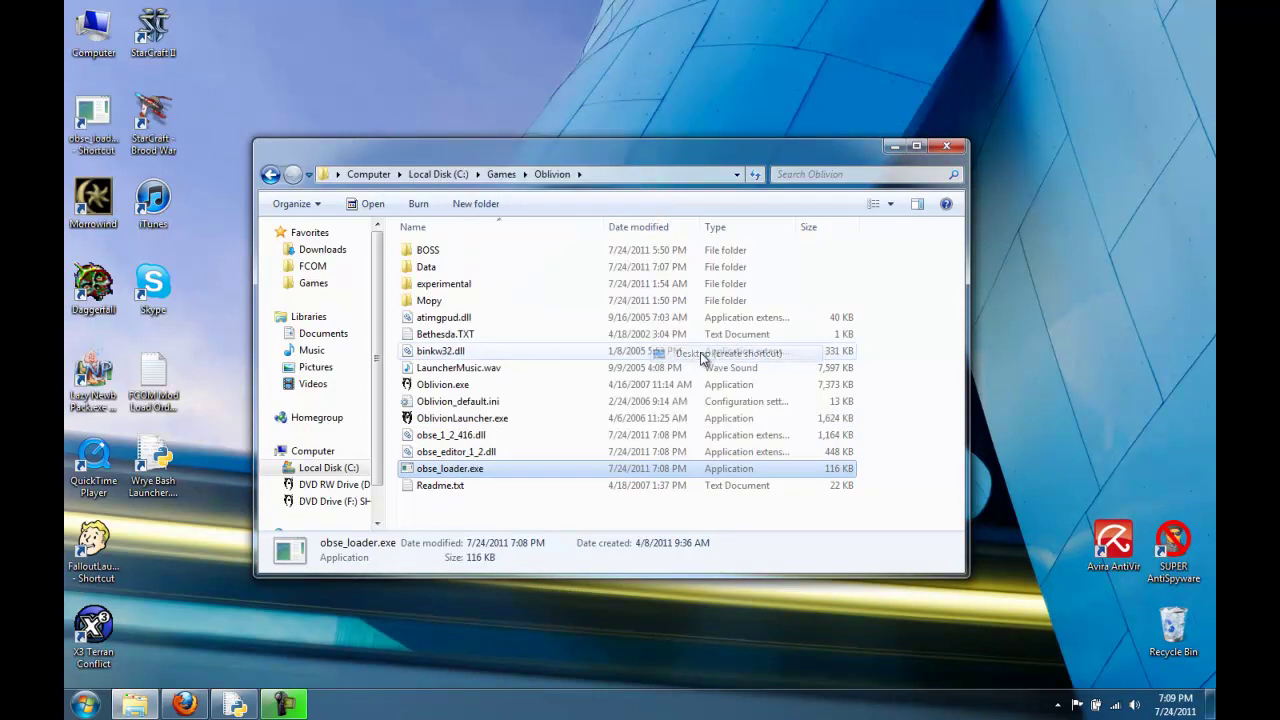
{"action": "left_click", "coordinate": [89, 115]}
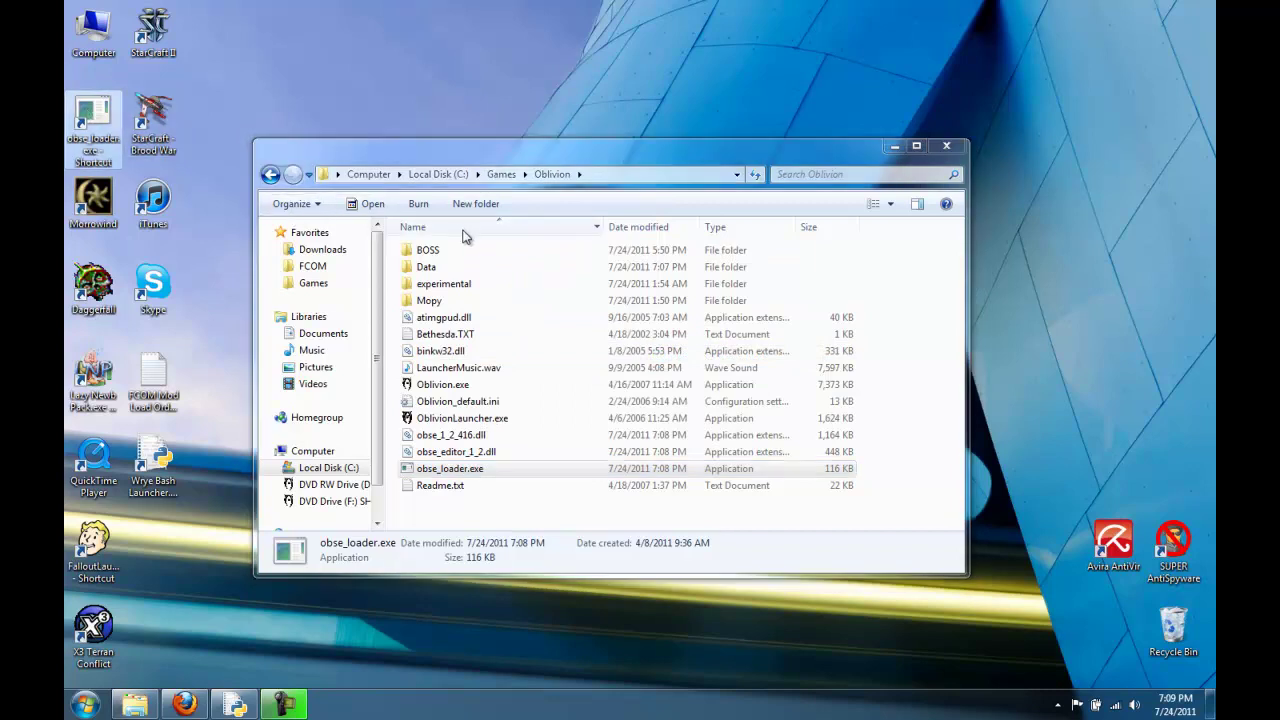
- Copy the Data folder from the OSR_4-1-23208.zip archive in Utilities
{"action": "left_click", "coordinate": [314, 267]}
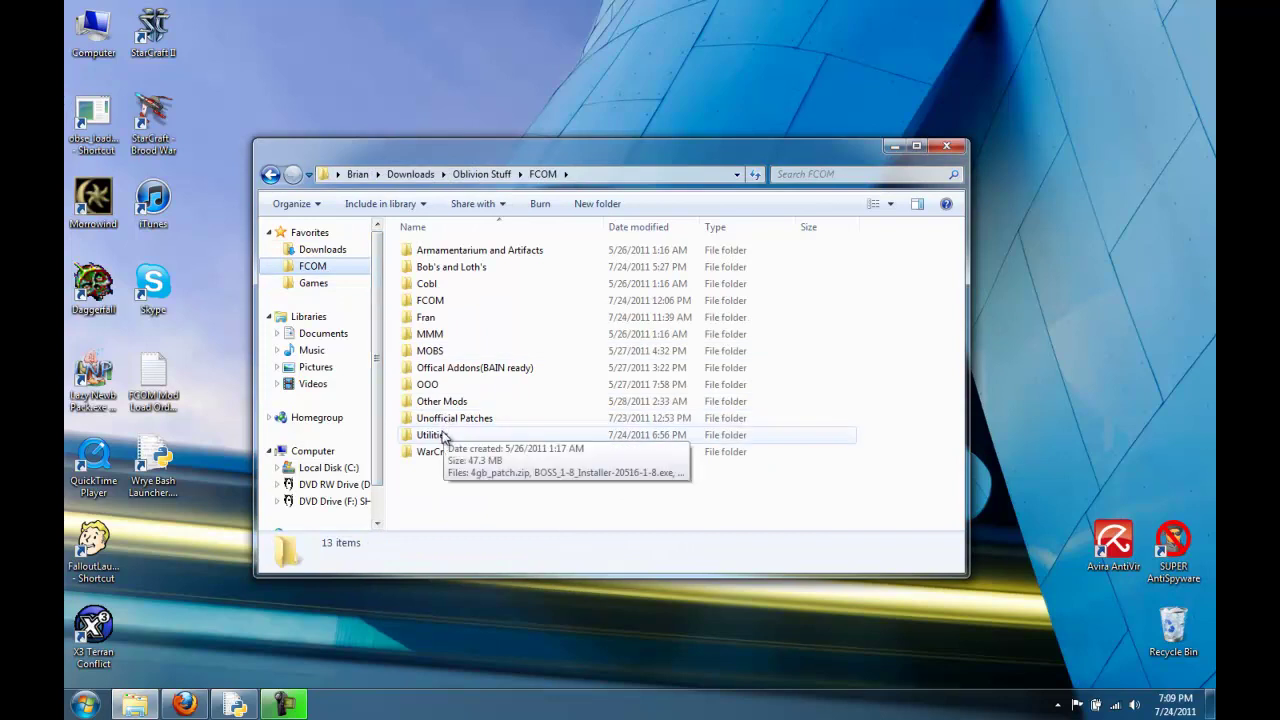
{"action": "double_click", "coordinate": [438, 441]}
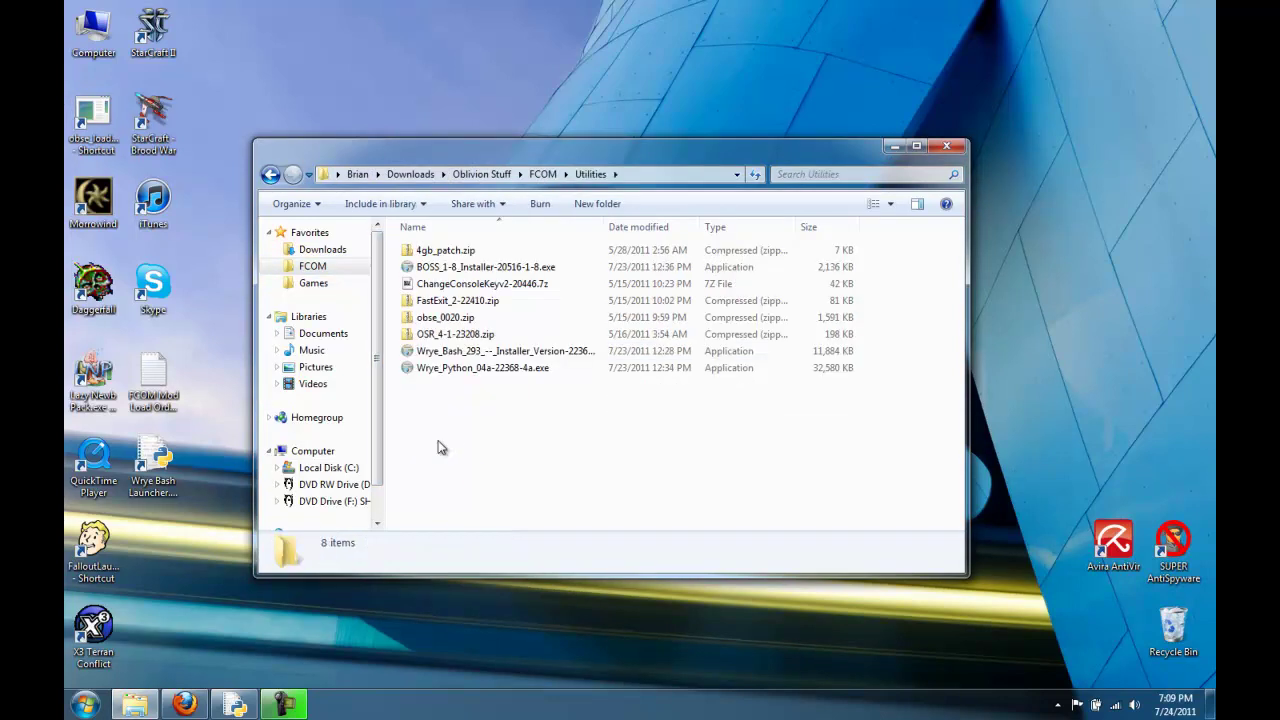
{"action": "left_click", "coordinate": [458, 336]}
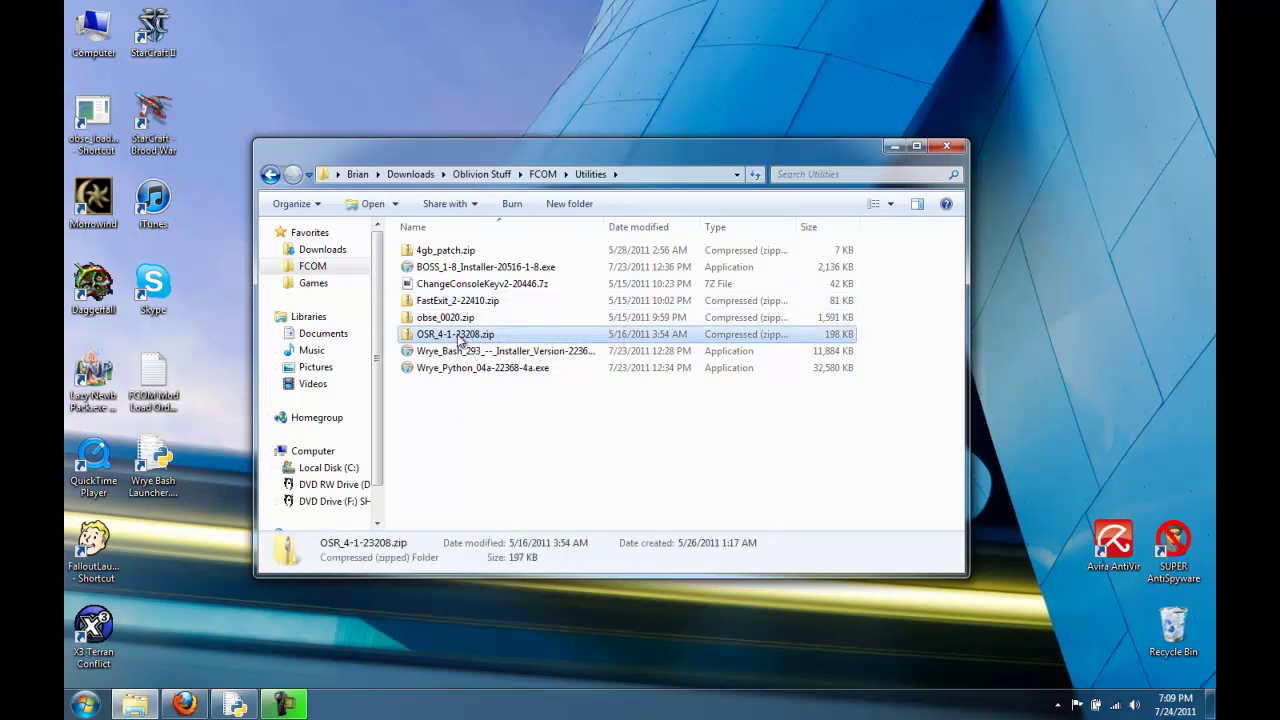
{"action": "double_click", "coordinate": [443, 337]}
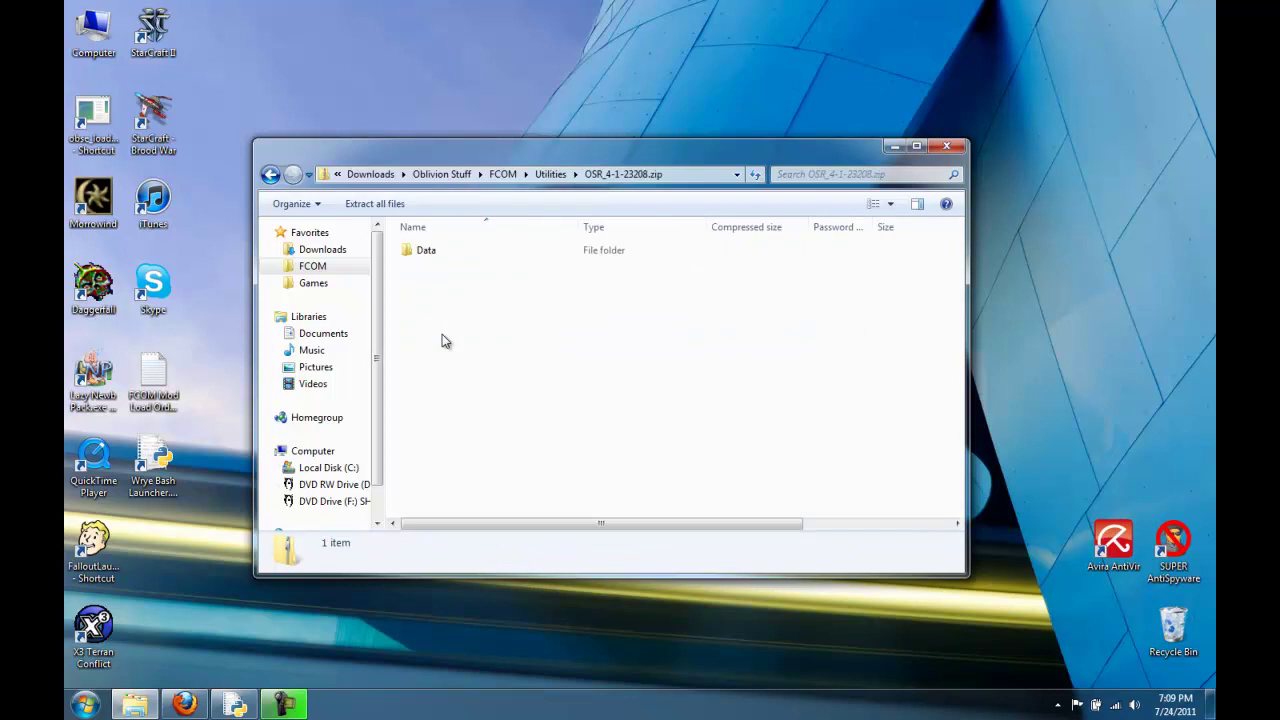
{"action": "right_click", "coordinate": [432, 256]}
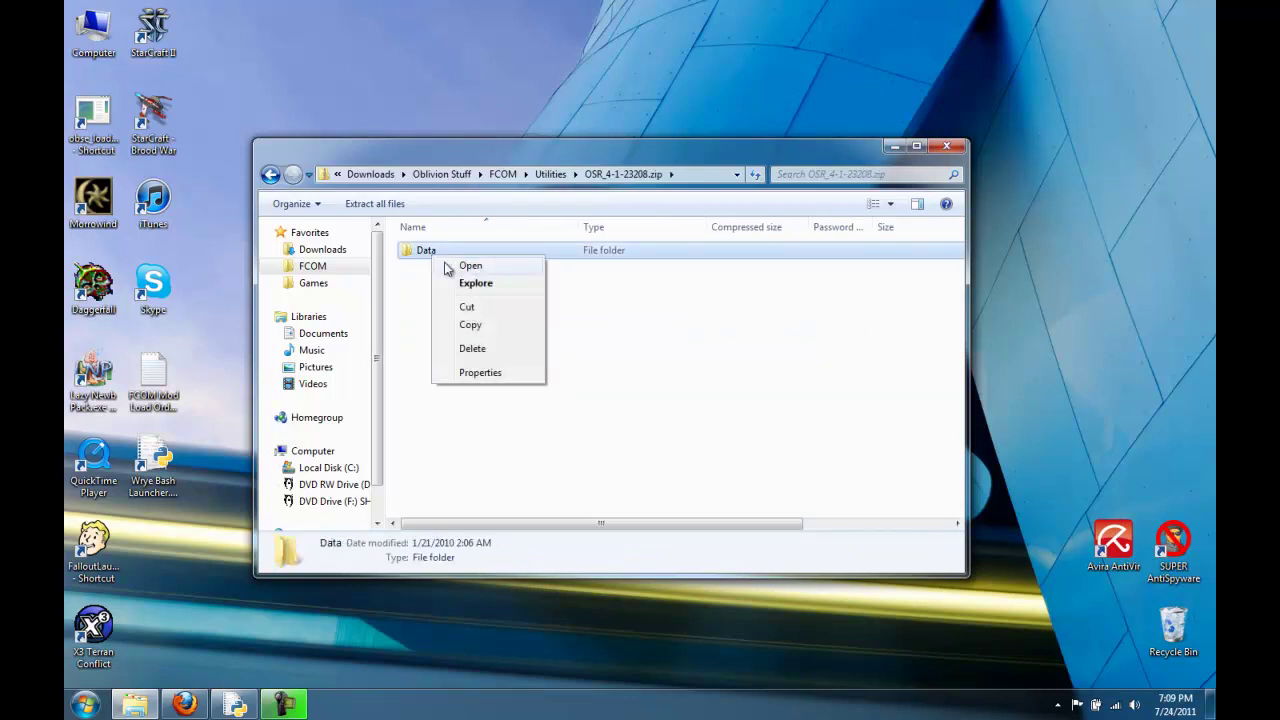
{"action": "left_click", "coordinate": [472, 326]}
- Merge it into Oblivion's Data folder and check the files in Data\obse\plugins
{"action": "left_click", "coordinate": [300, 284]}
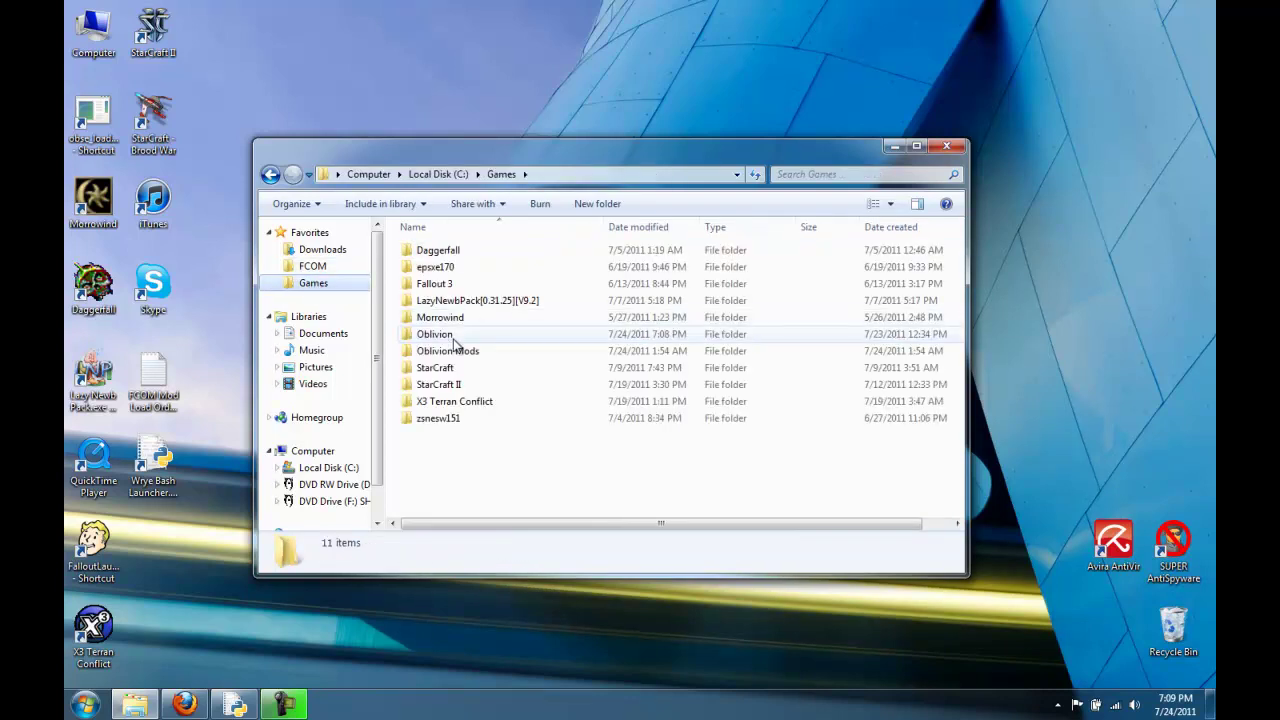
{"action": "double_click", "coordinate": [456, 340]}
{"action": "right_click", "coordinate": [566, 325]}
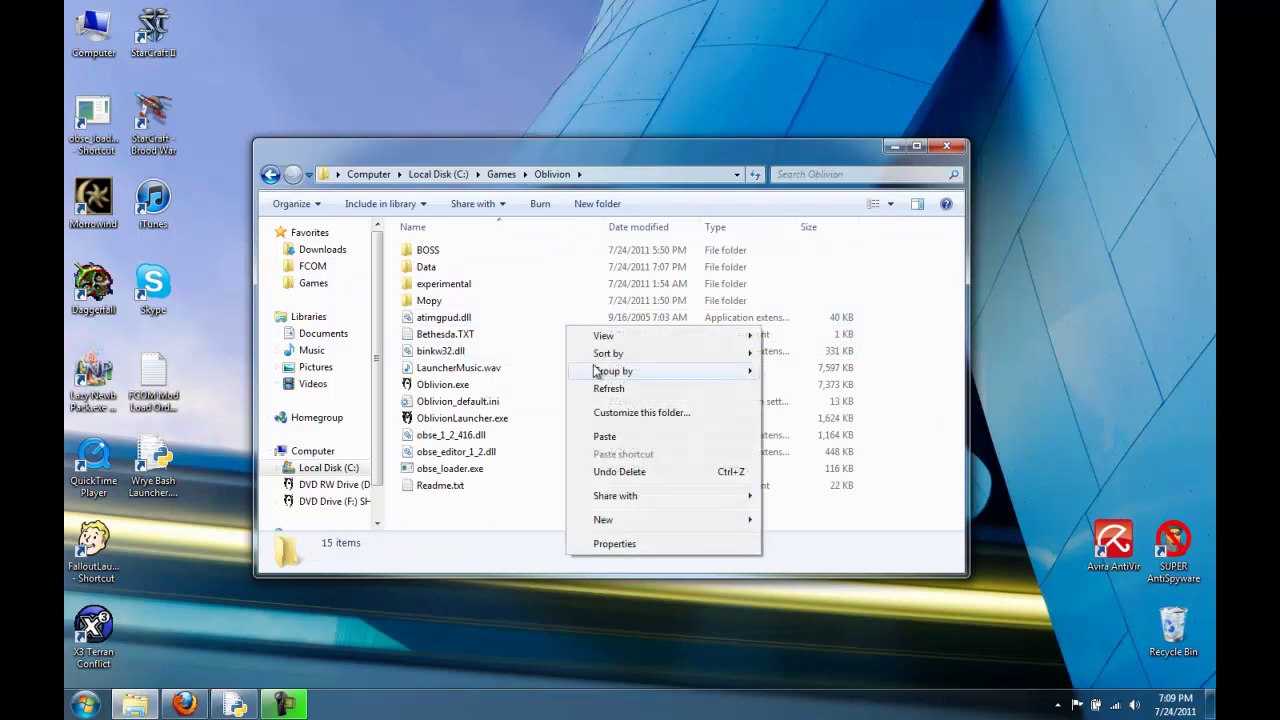
{"action": "left_click", "coordinate": [615, 438]}
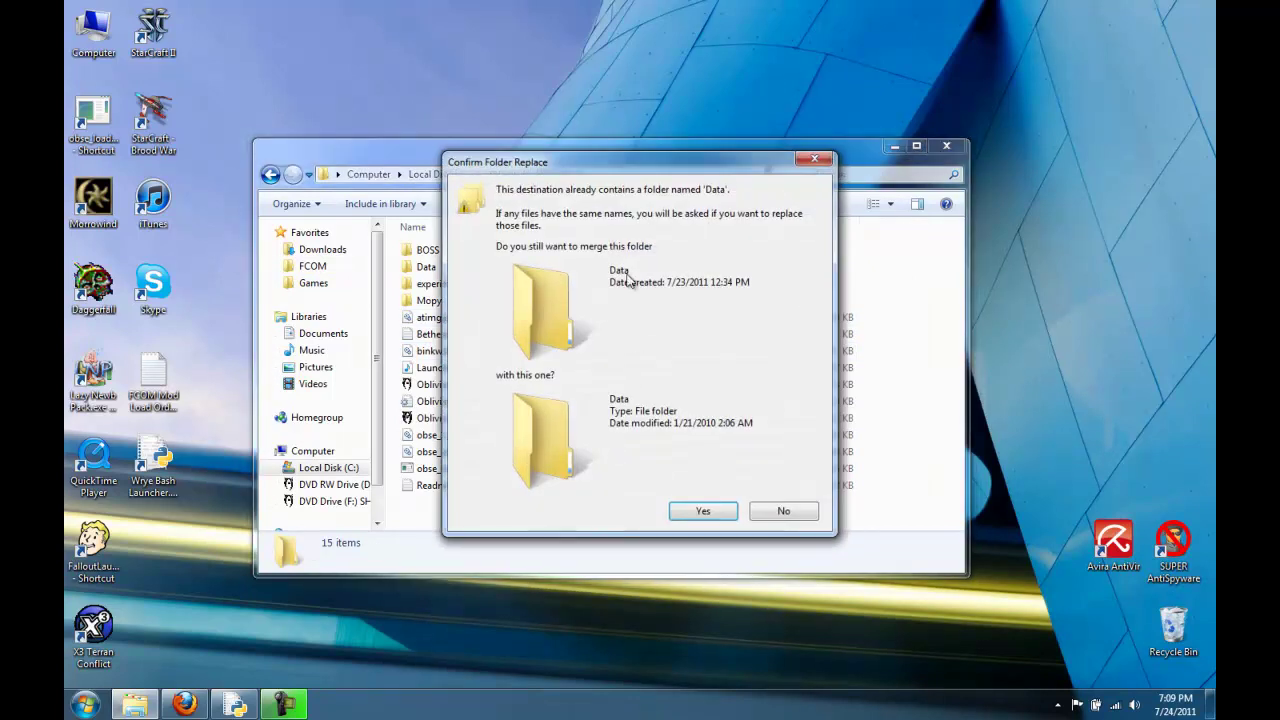
{"action": "left_click", "coordinate": [690, 511]}
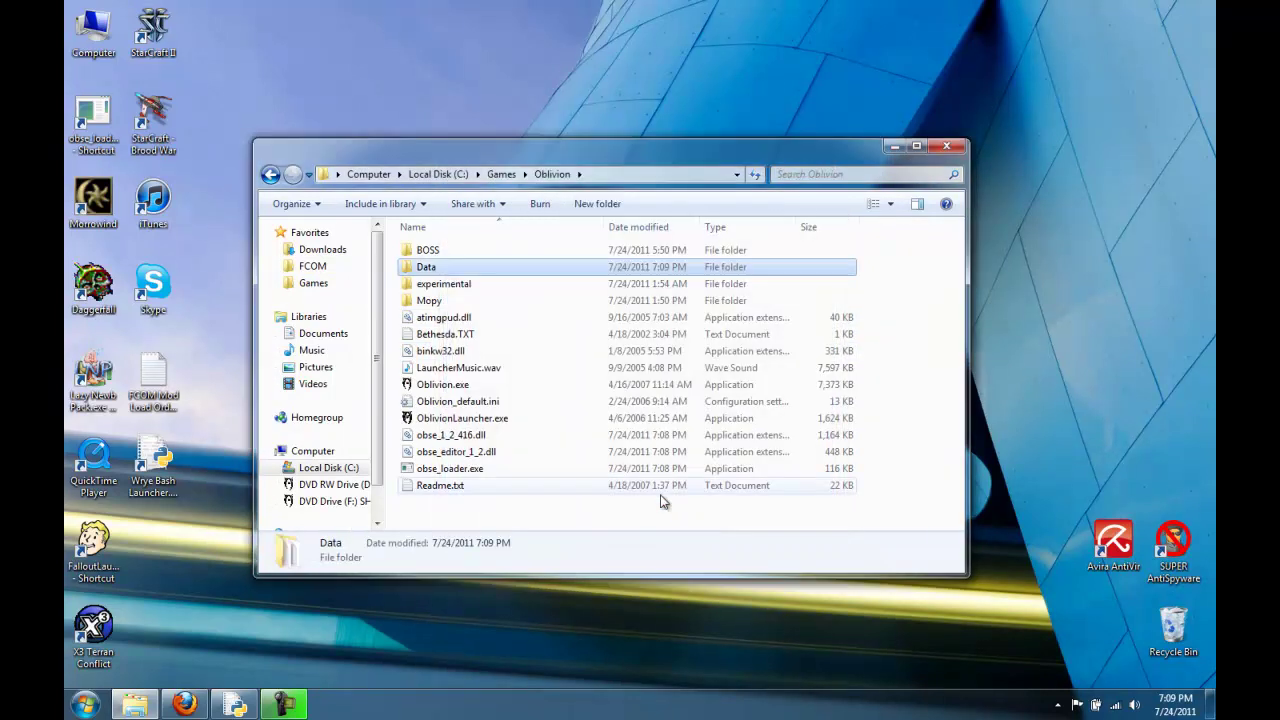
{"action": "double_click", "coordinate": [434, 268]}
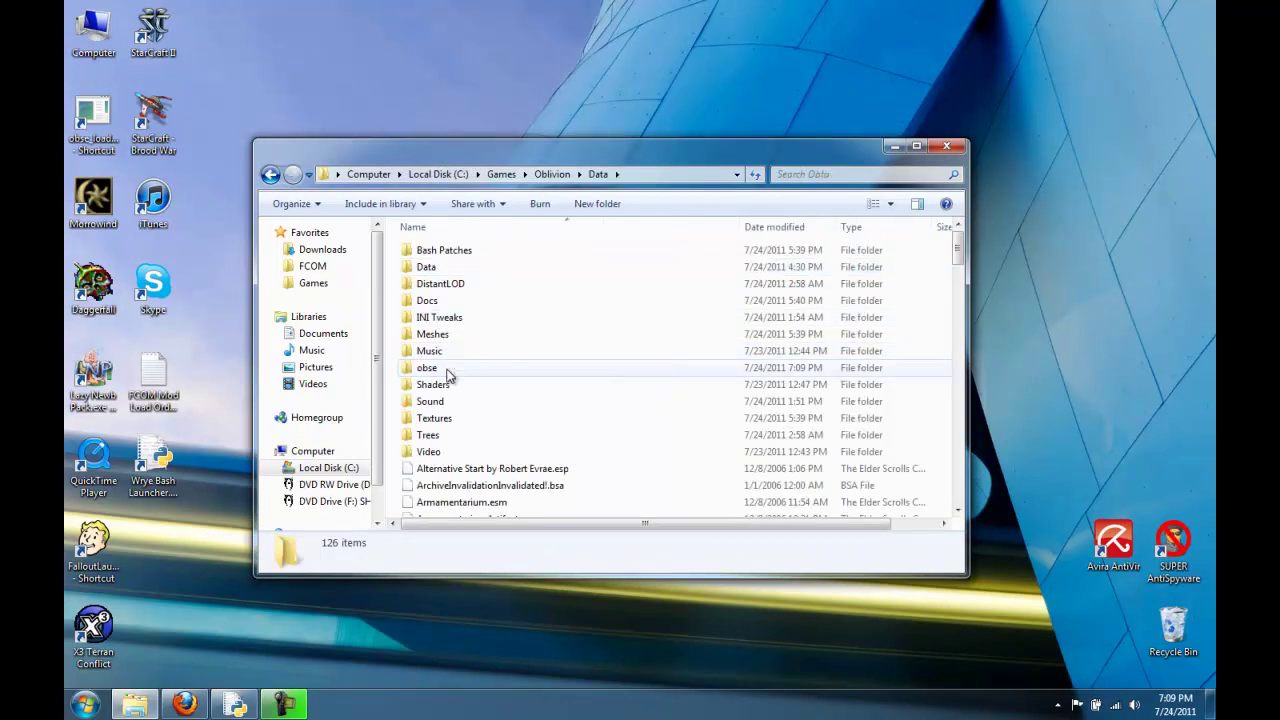
{"action": "double_click", "coordinate": [428, 368]}
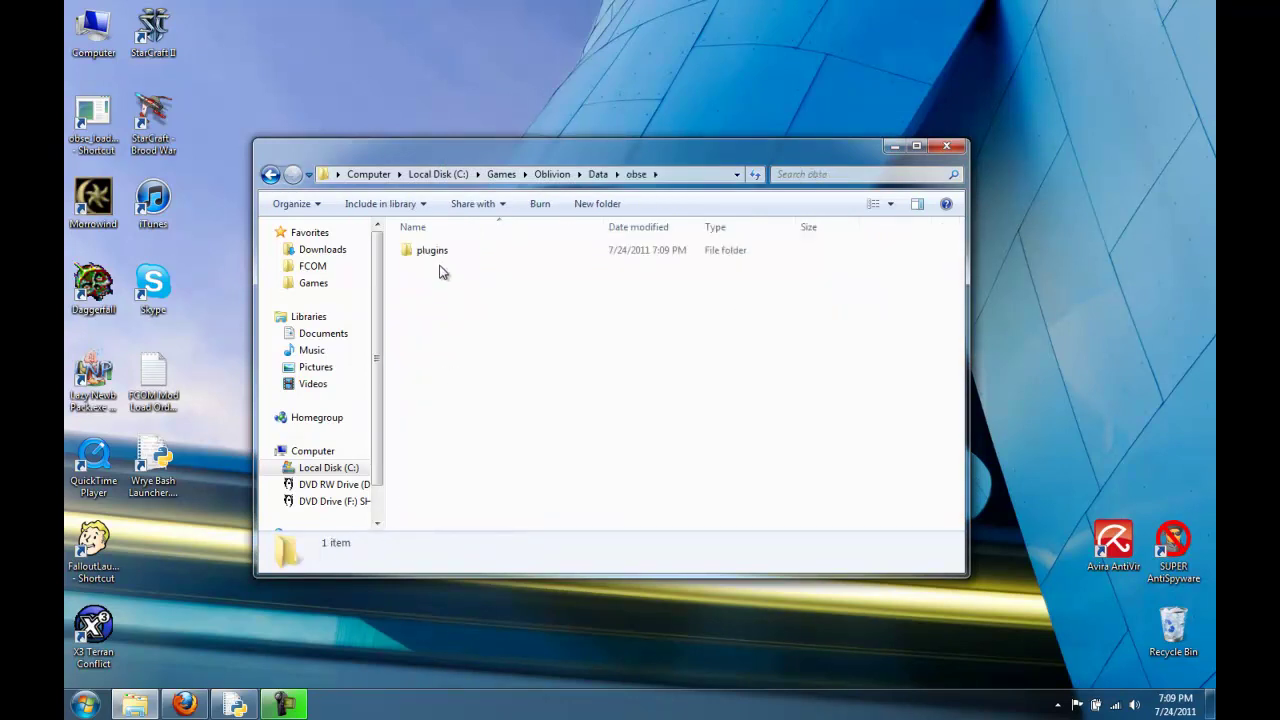
{"action": "double_click", "coordinate": [438, 251]}
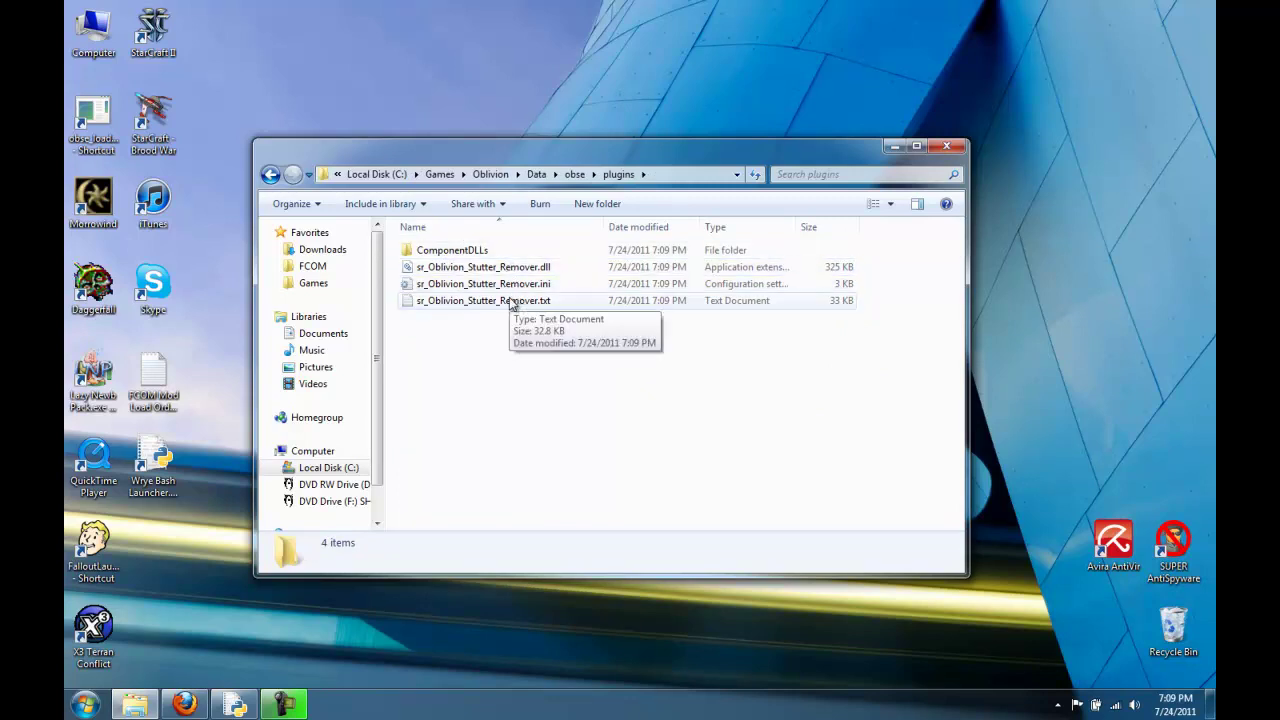
- Copy the Data folder from the FastExit_2-22410.zip archive in Utilities
{"action": "left_click", "coordinate": [312, 267]}
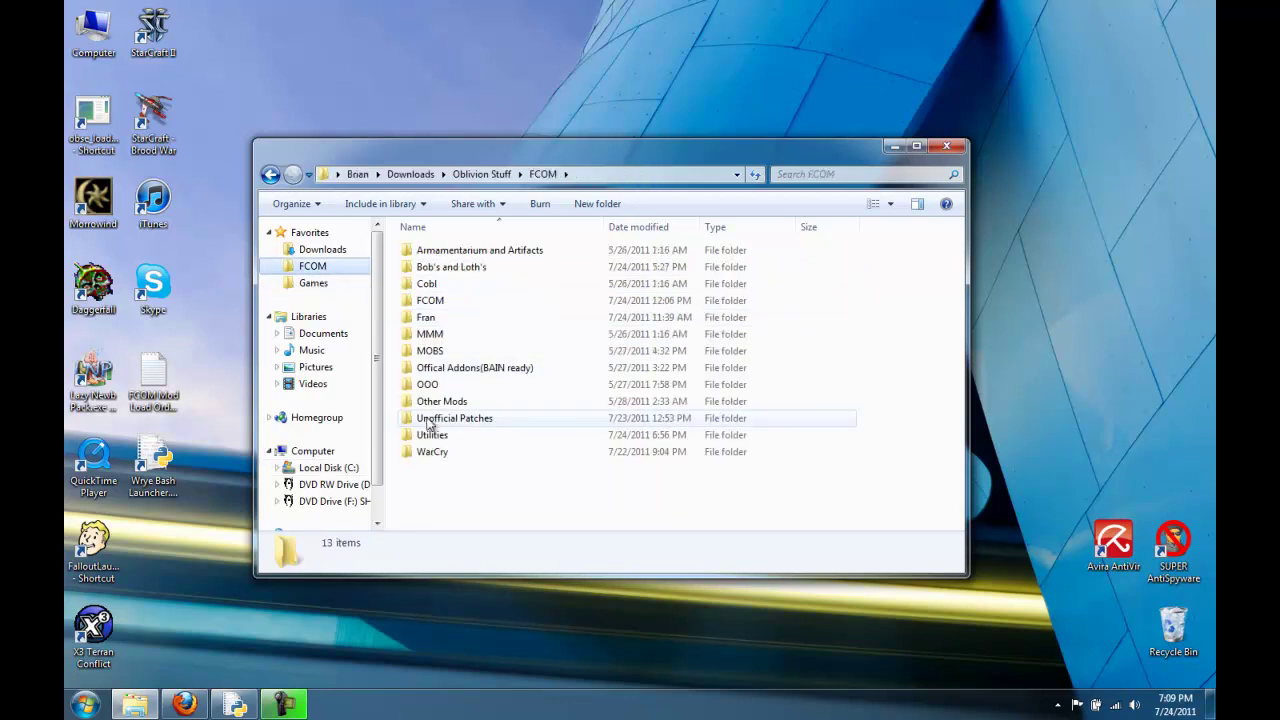
{"action": "double_click", "coordinate": [437, 440]}
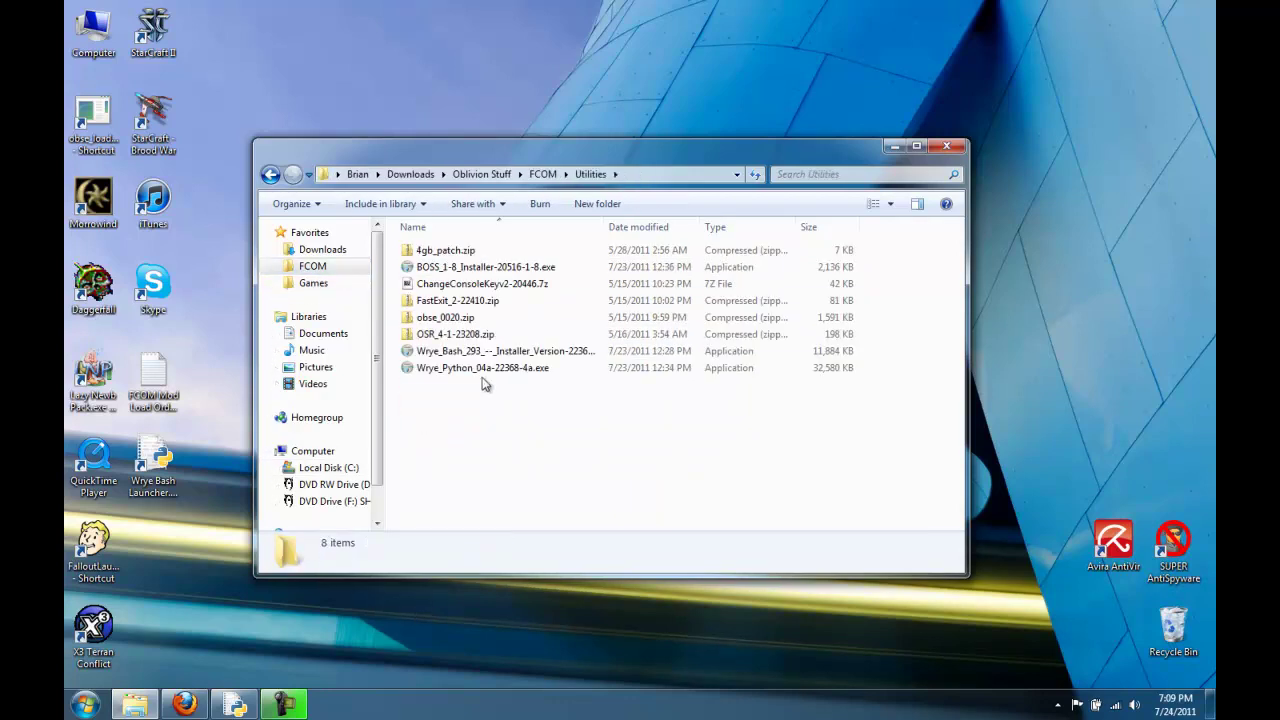
{"action": "double_click", "coordinate": [478, 302]}
{"action": "right_click", "coordinate": [439, 257]}
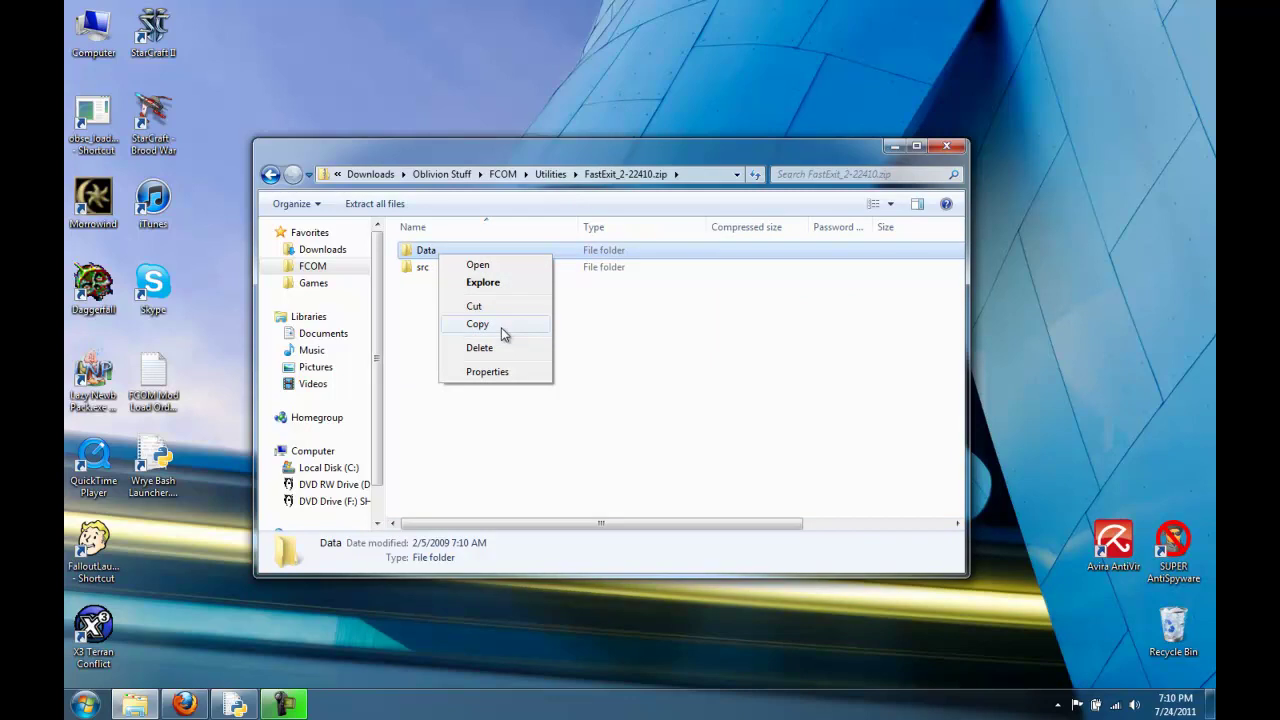
{"action": "left_click", "coordinate": [501, 325]}
- Merge it into Oblivion's Data, confirm FastExit2.dll in Data\obse\plugins, and return to FCOM
{"action": "left_click", "coordinate": [335, 288]}
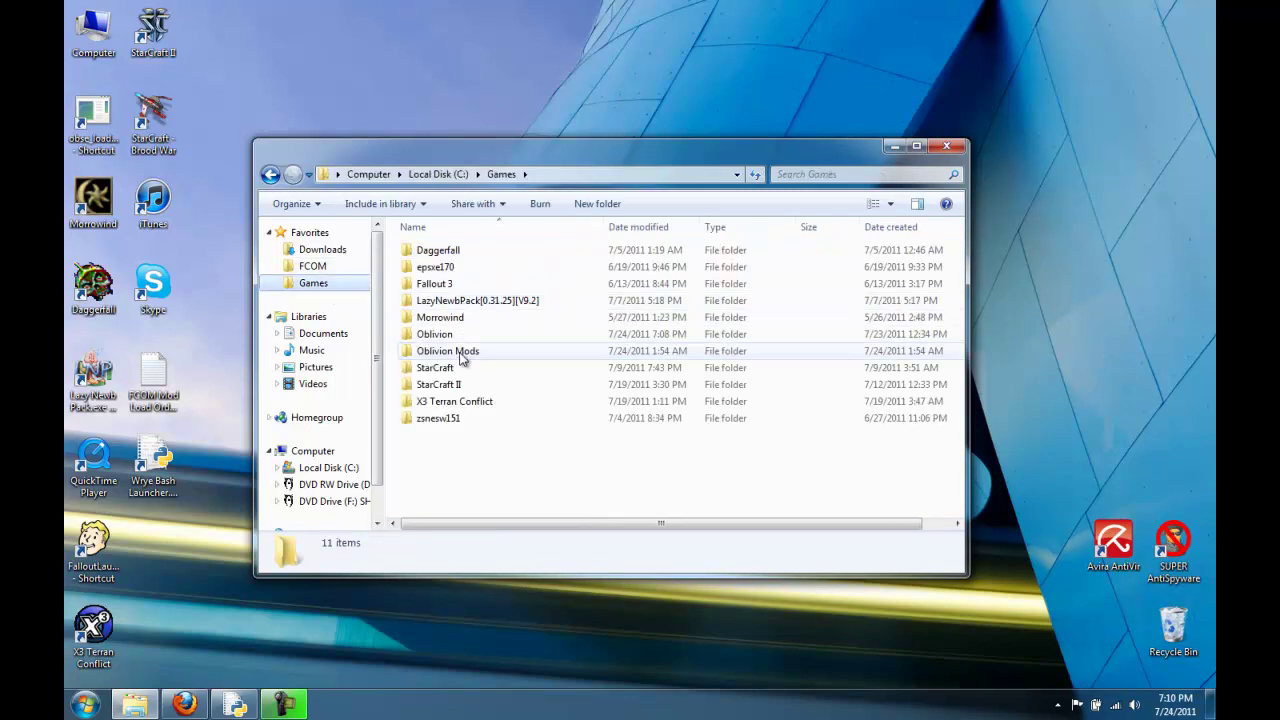
{"action": "double_click", "coordinate": [460, 336]}
{"action": "right_click", "coordinate": [563, 349]}
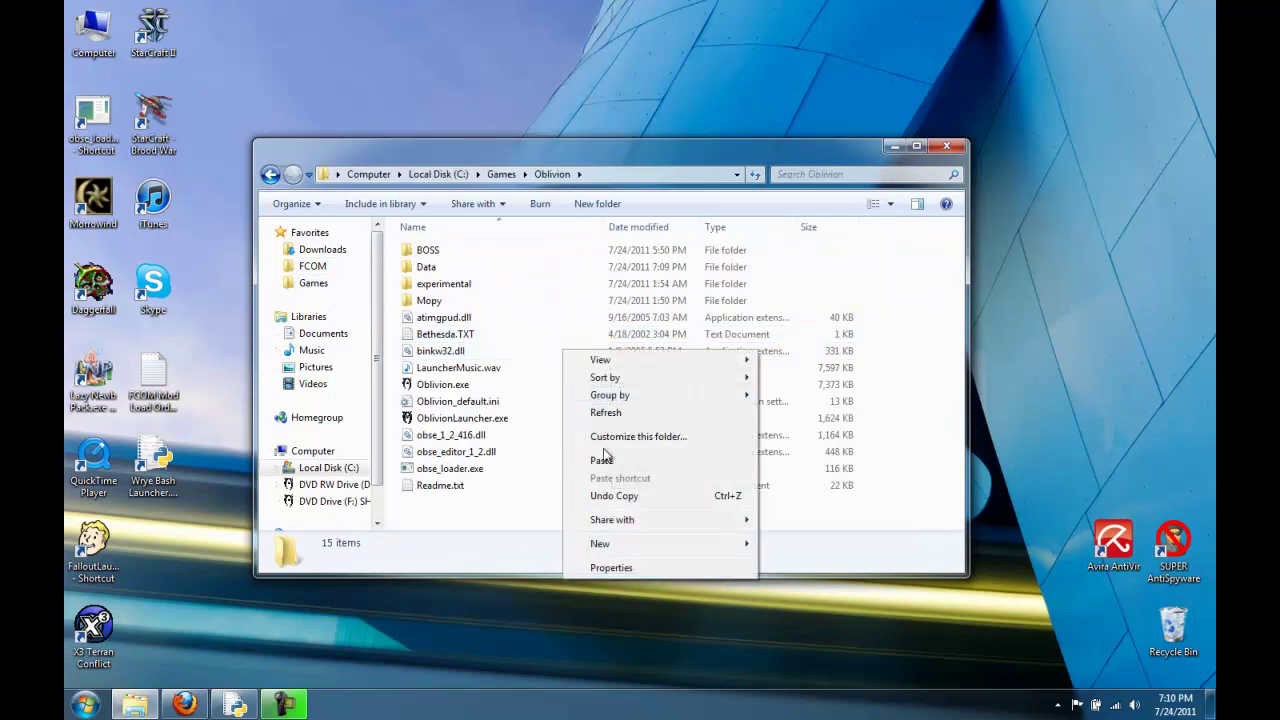
{"action": "left_click", "coordinate": [601, 460]}
{"action": "left_click", "coordinate": [705, 509]}
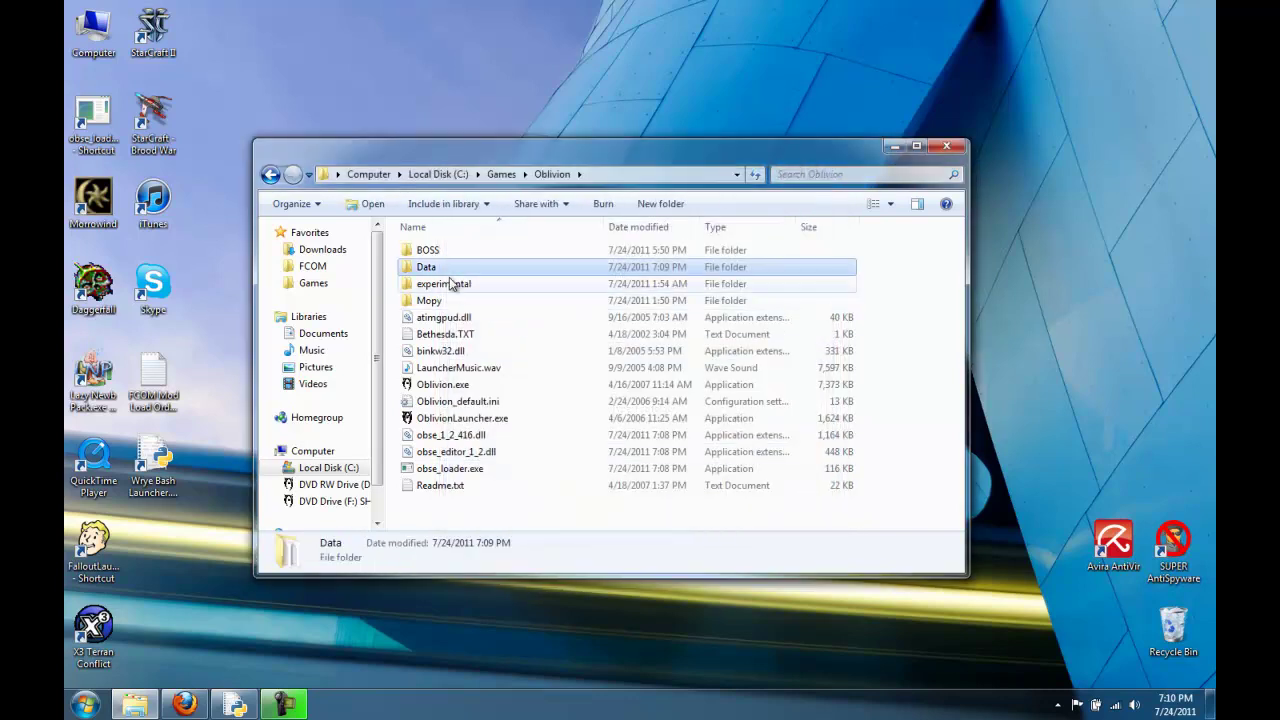
{"action": "double_click", "coordinate": [449, 268]}
{"action": "double_click", "coordinate": [443, 370]}
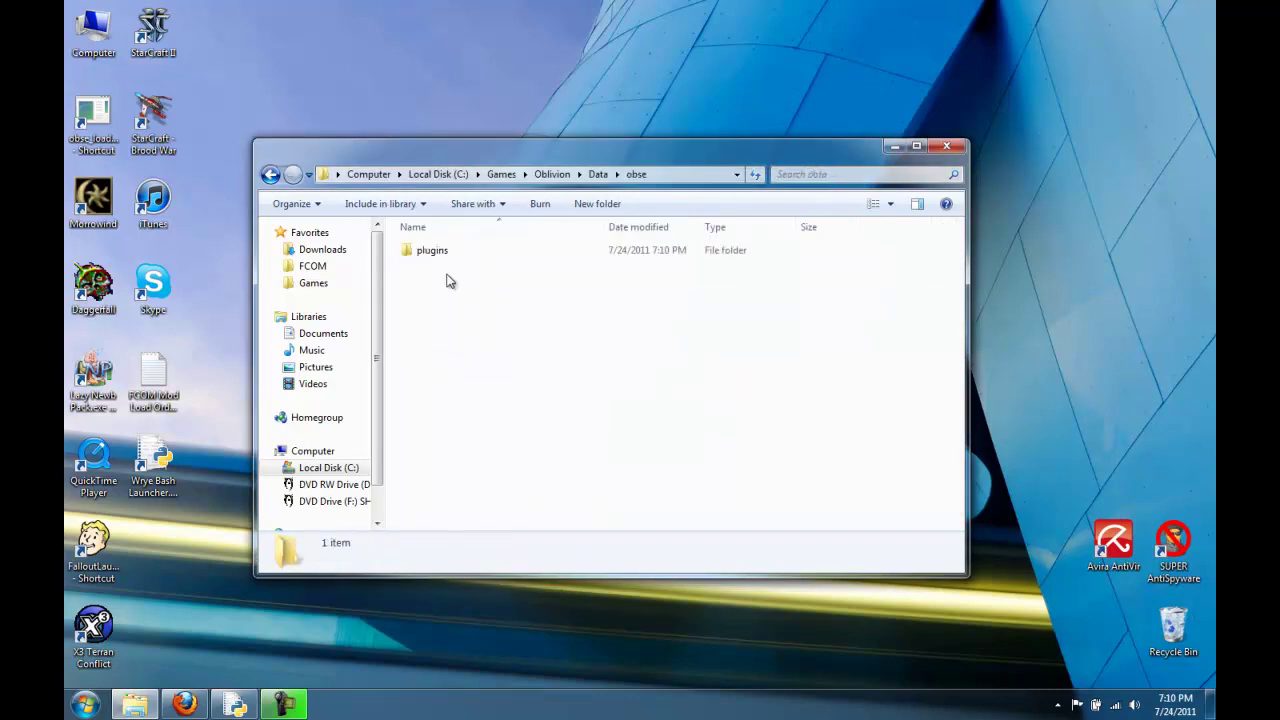
{"action": "double_click", "coordinate": [446, 254]}
{"action": "left_click", "coordinate": [458, 266]}
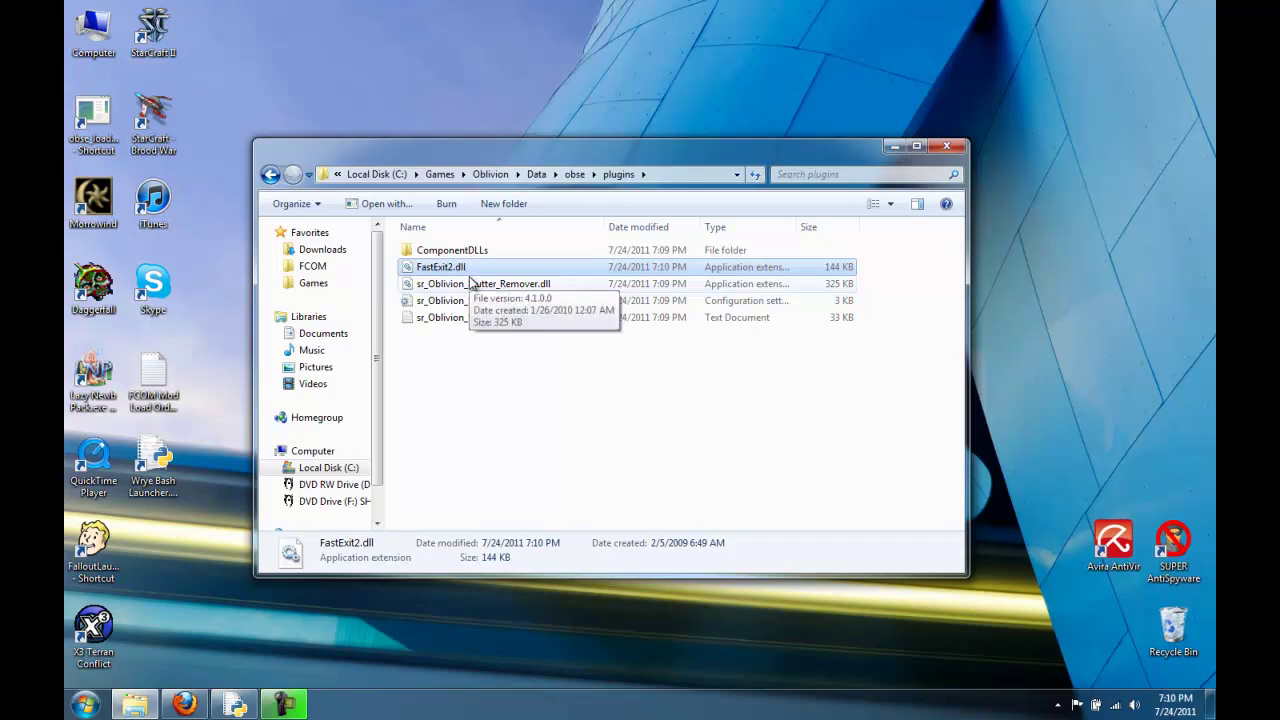
{"action": "left_click", "coordinate": [315, 268]}
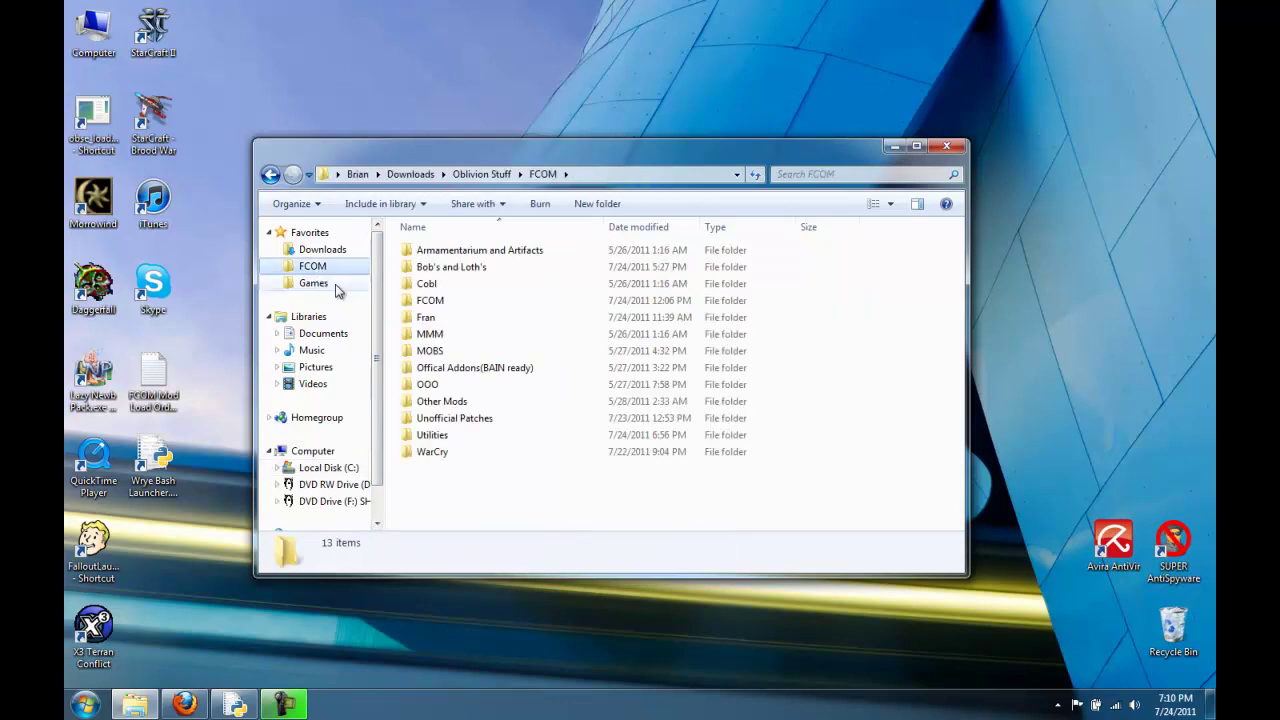
- Extract 4gb_patch.zip into a 4gb_patch folder in Utilities
{"action": "double_click", "coordinate": [445, 435]}
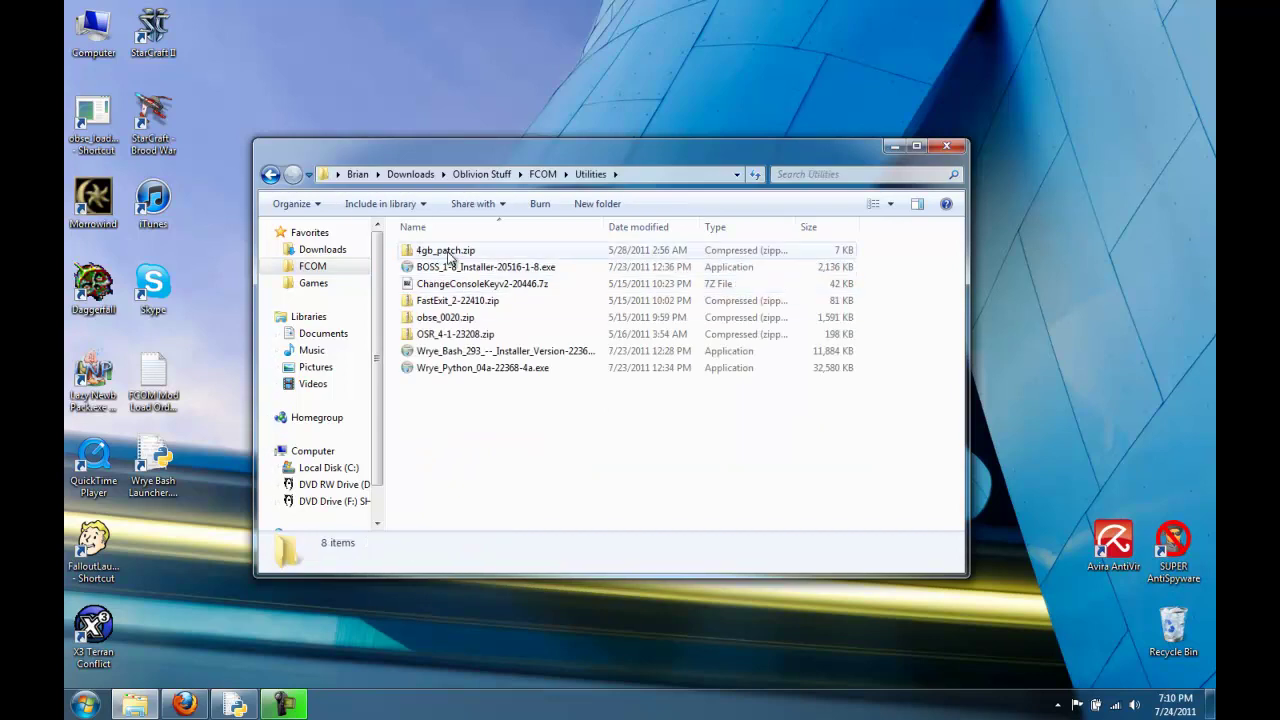
{"action": "left_click", "coordinate": [448, 257]}
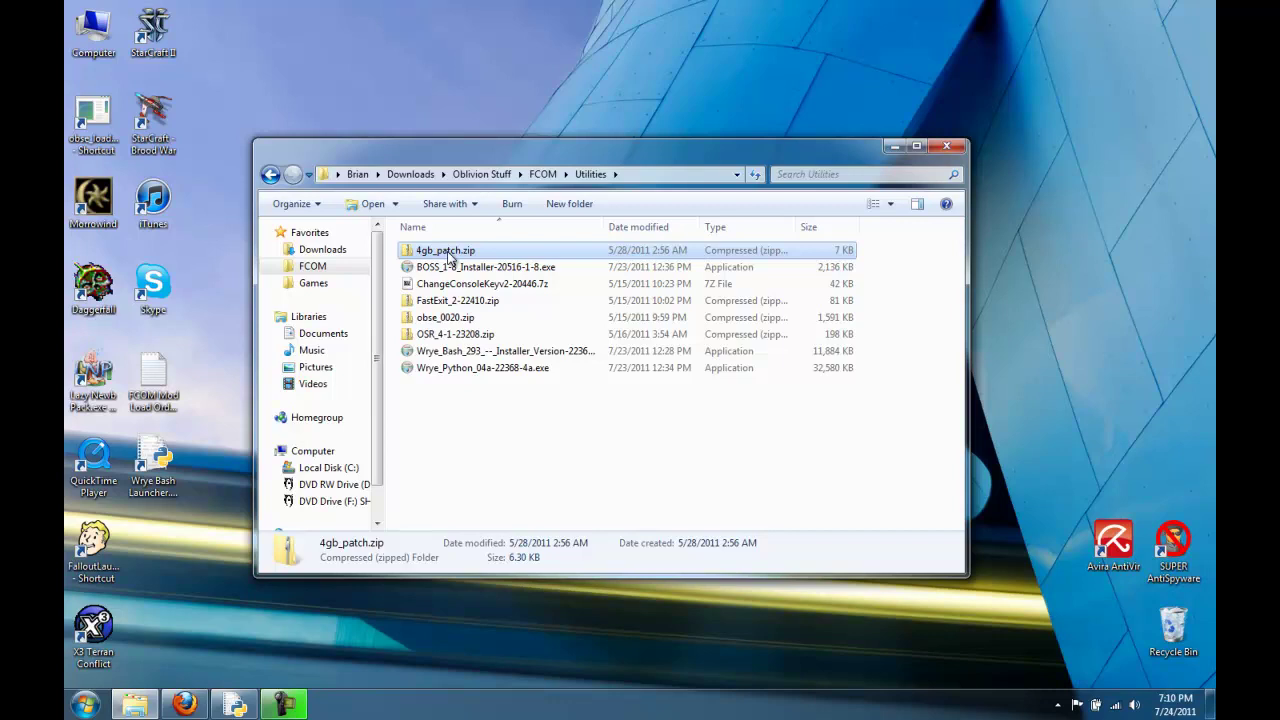
{"action": "right_click", "coordinate": [448, 257]}
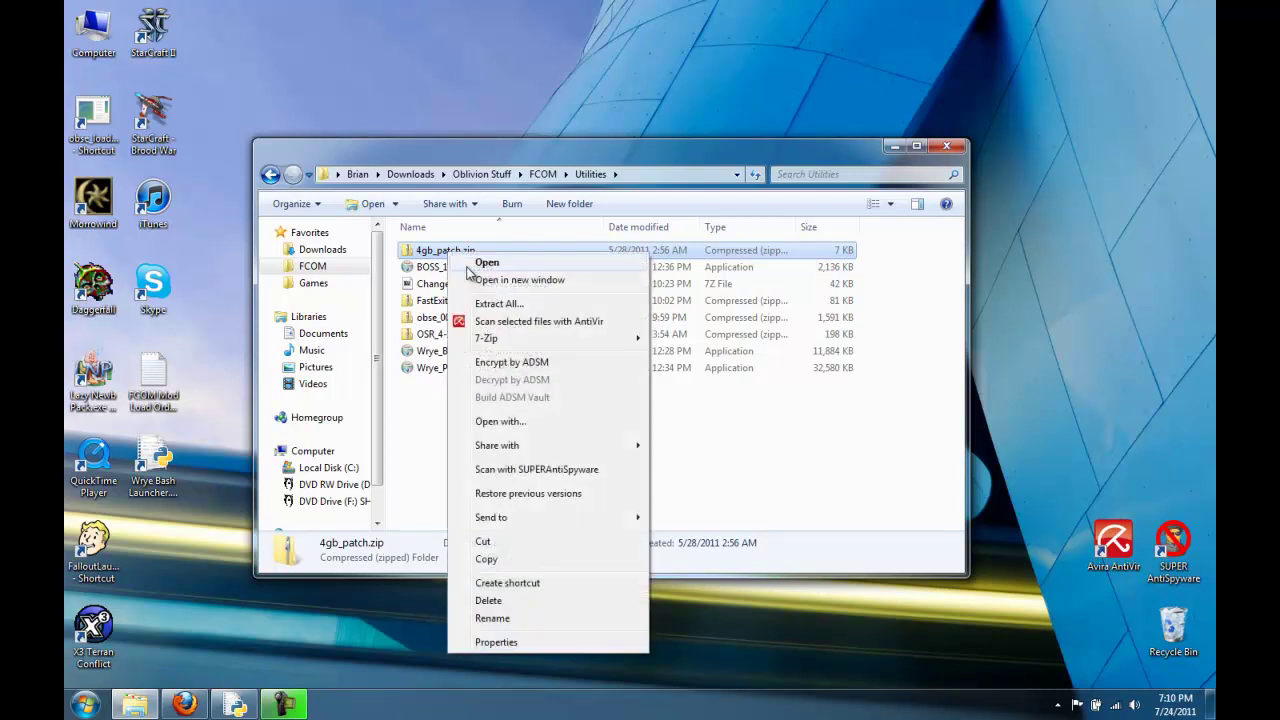
{"action": "mouse_move", "coordinate": [523, 517]}
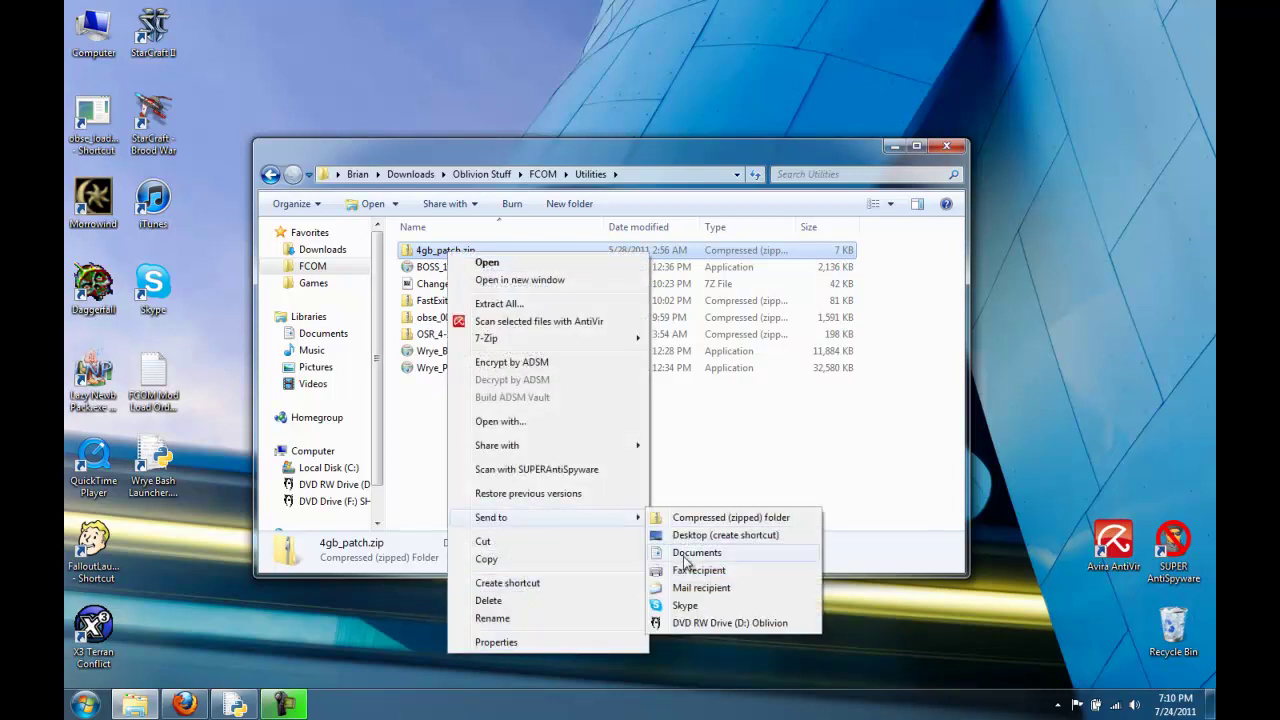
{"action": "left_click", "coordinate": [520, 305]}
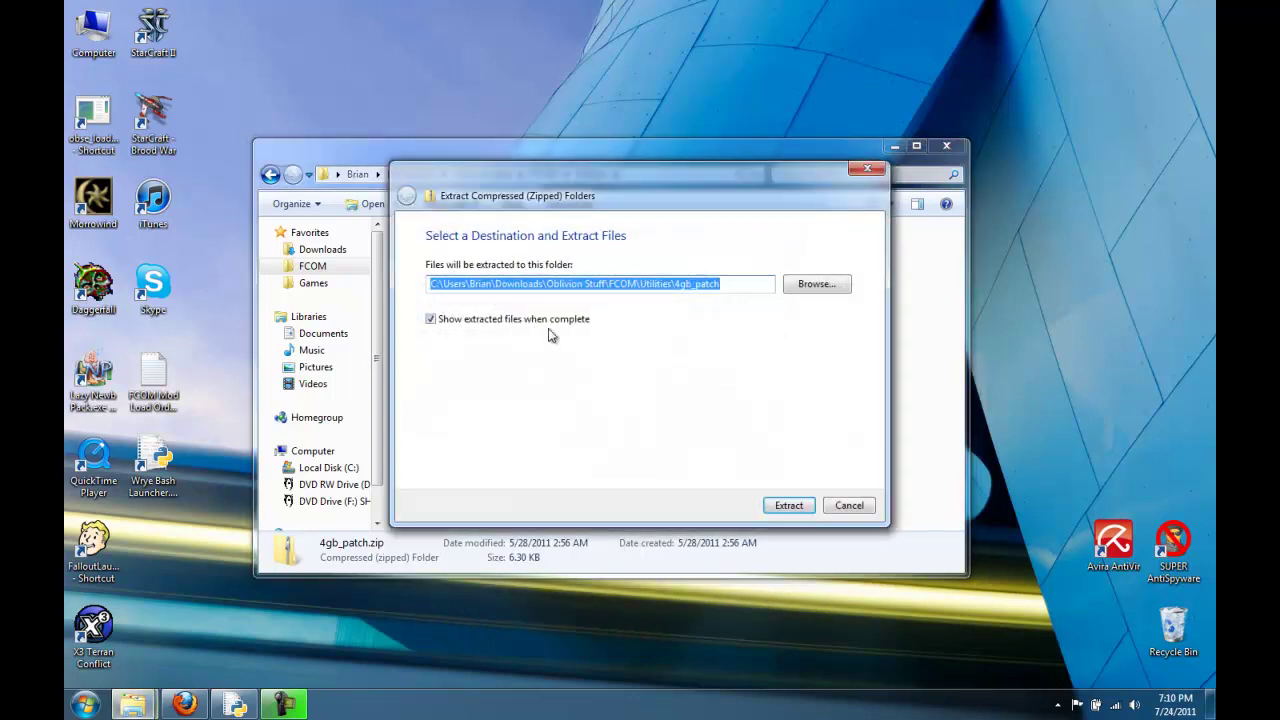
{"action": "left_click", "coordinate": [779, 504]}
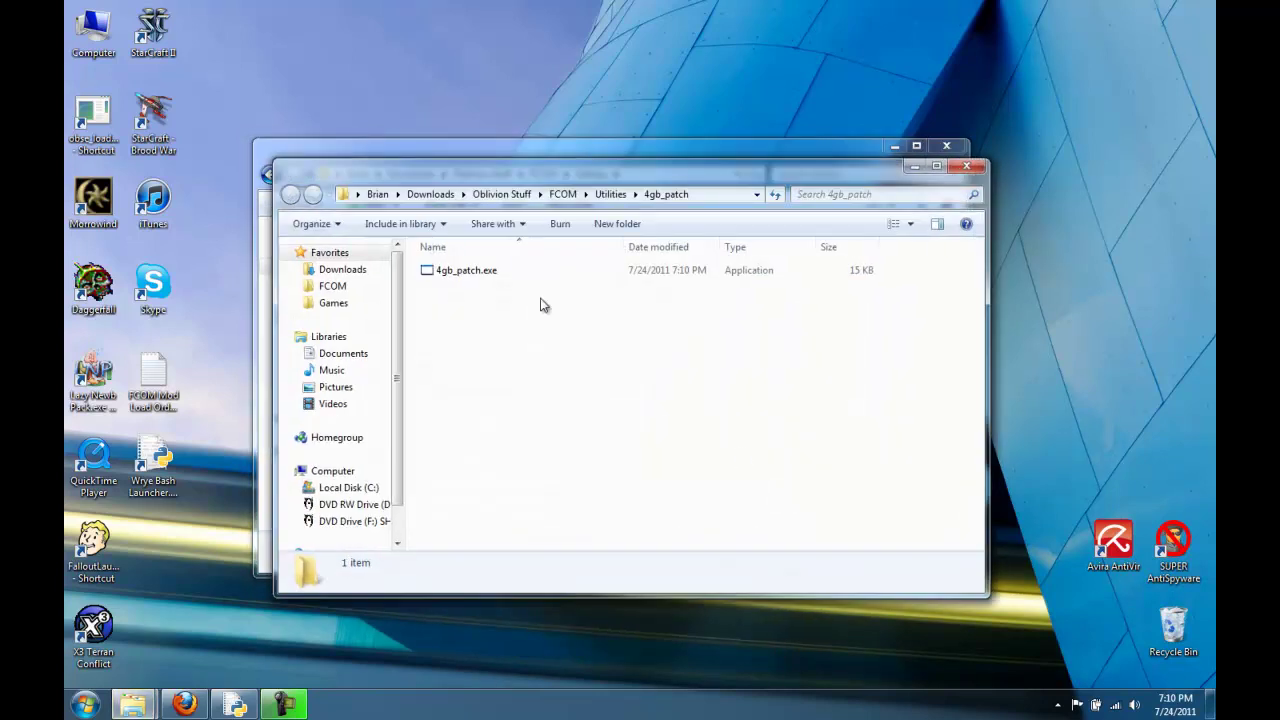
- Run 4gb_patch.exe on Oblivion.exe, acknowledge the success message, and close the folder
{"action": "double_click", "coordinate": [478, 274]}
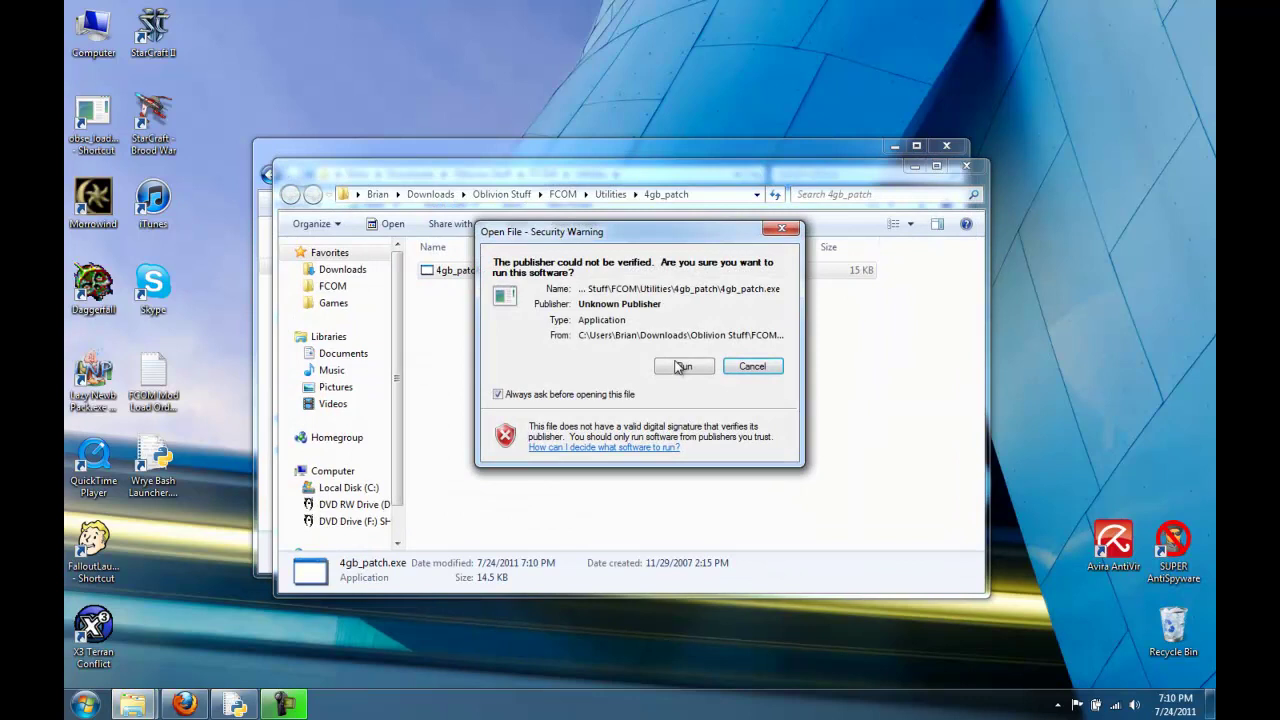
{"action": "left_click", "coordinate": [680, 366]}
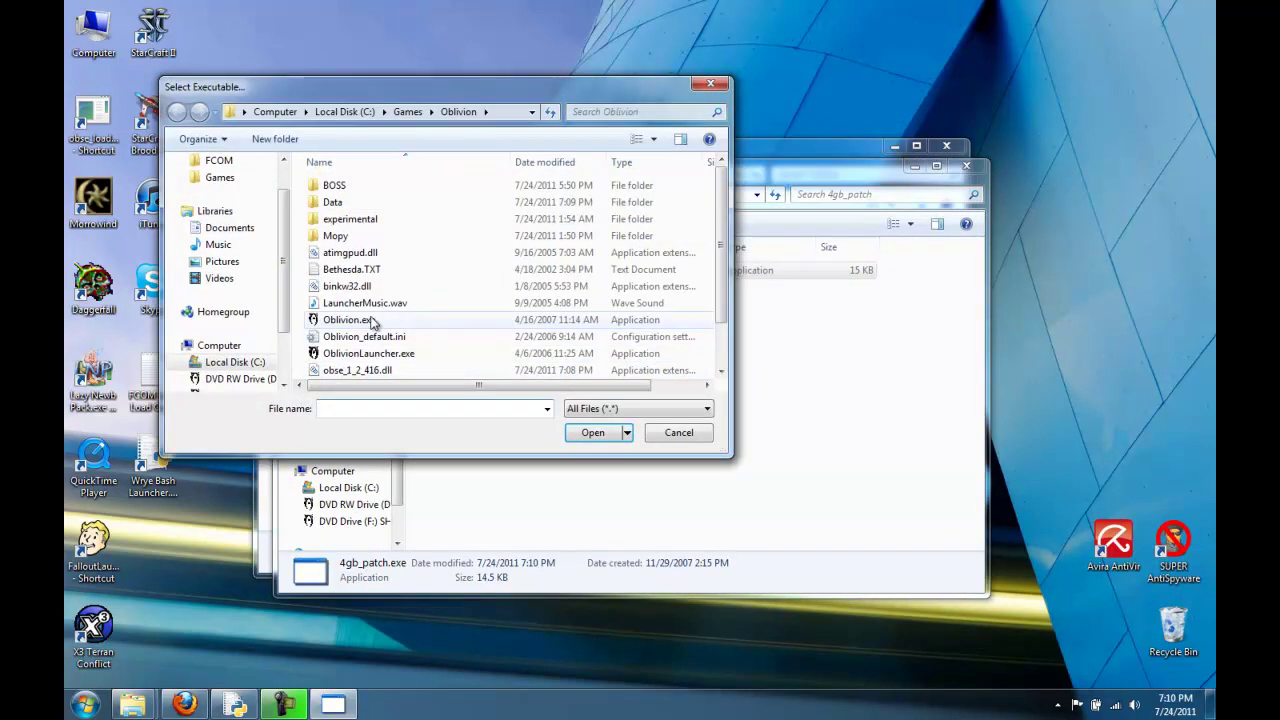
{"action": "left_click", "coordinate": [388, 320]}
{"action": "left_click", "coordinate": [591, 436]}
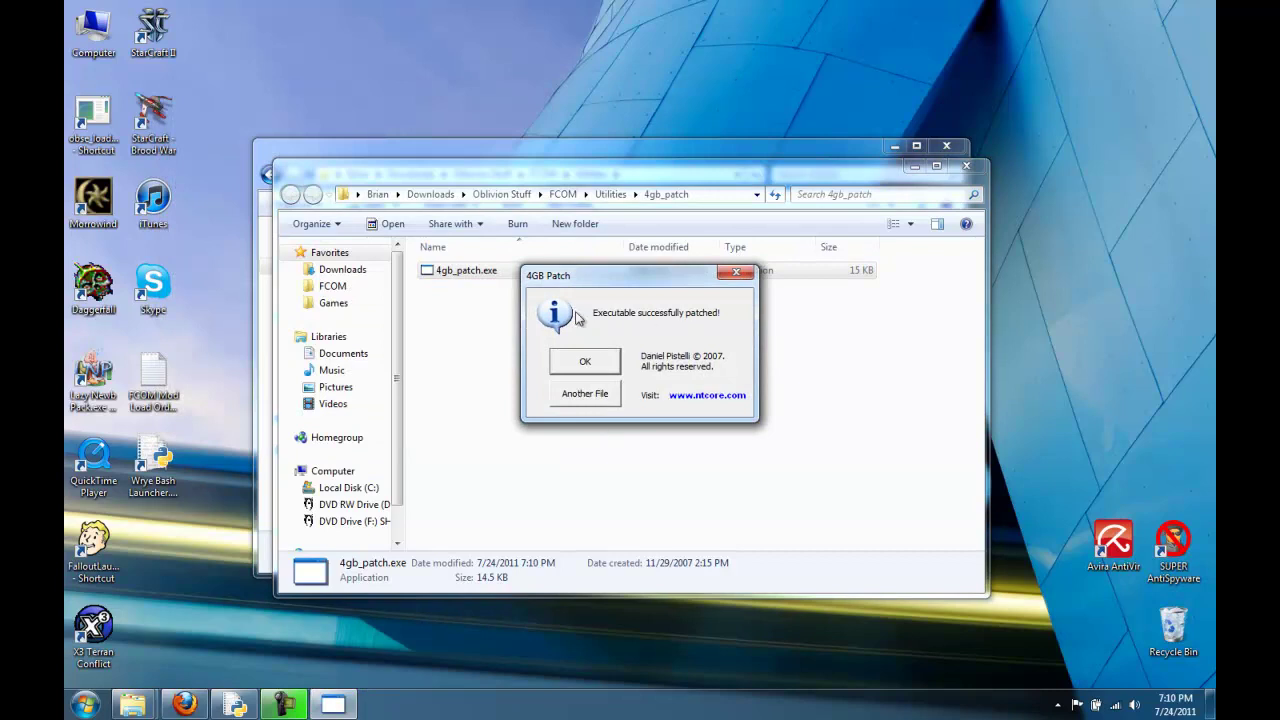
{"action": "left_click", "coordinate": [586, 364]}
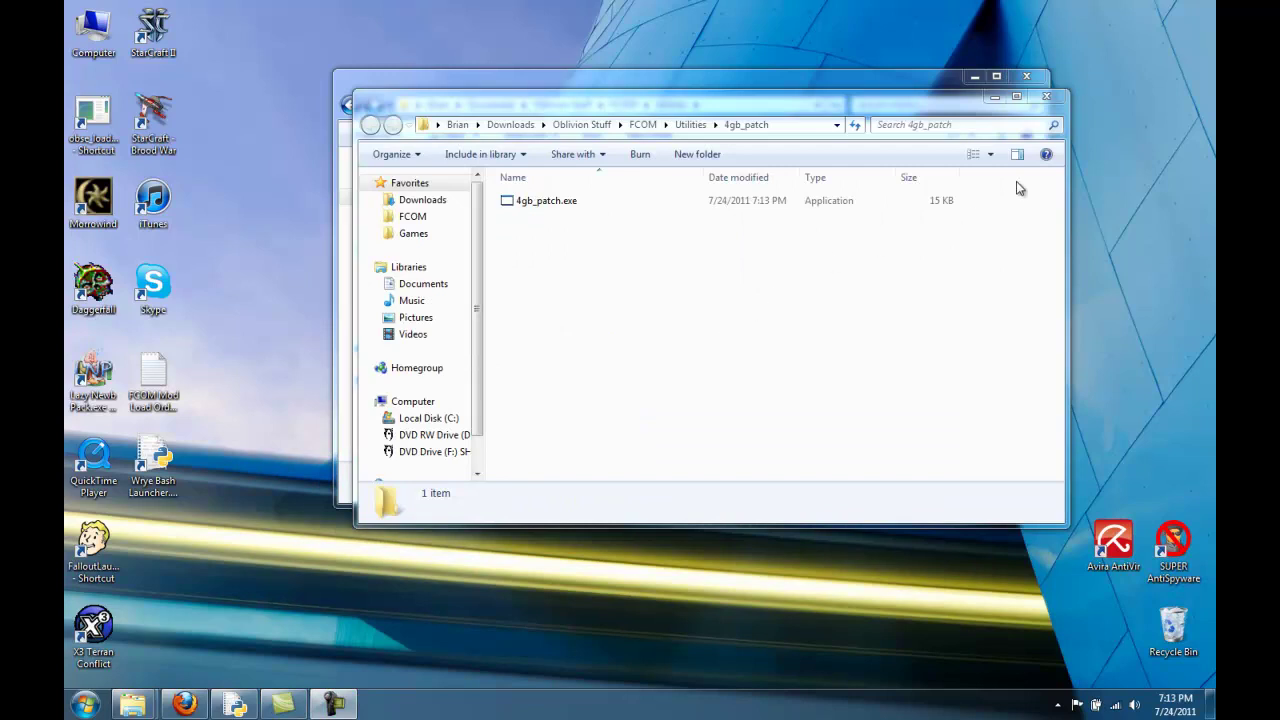
{"action": "left_click", "coordinate": [1046, 96]}
- Copy Streamline.7z from the FCOM\Other Mods folder
{"action": "left_click", "coordinate": [398, 197]}
{"action": "double_click", "coordinate": [536, 335]}
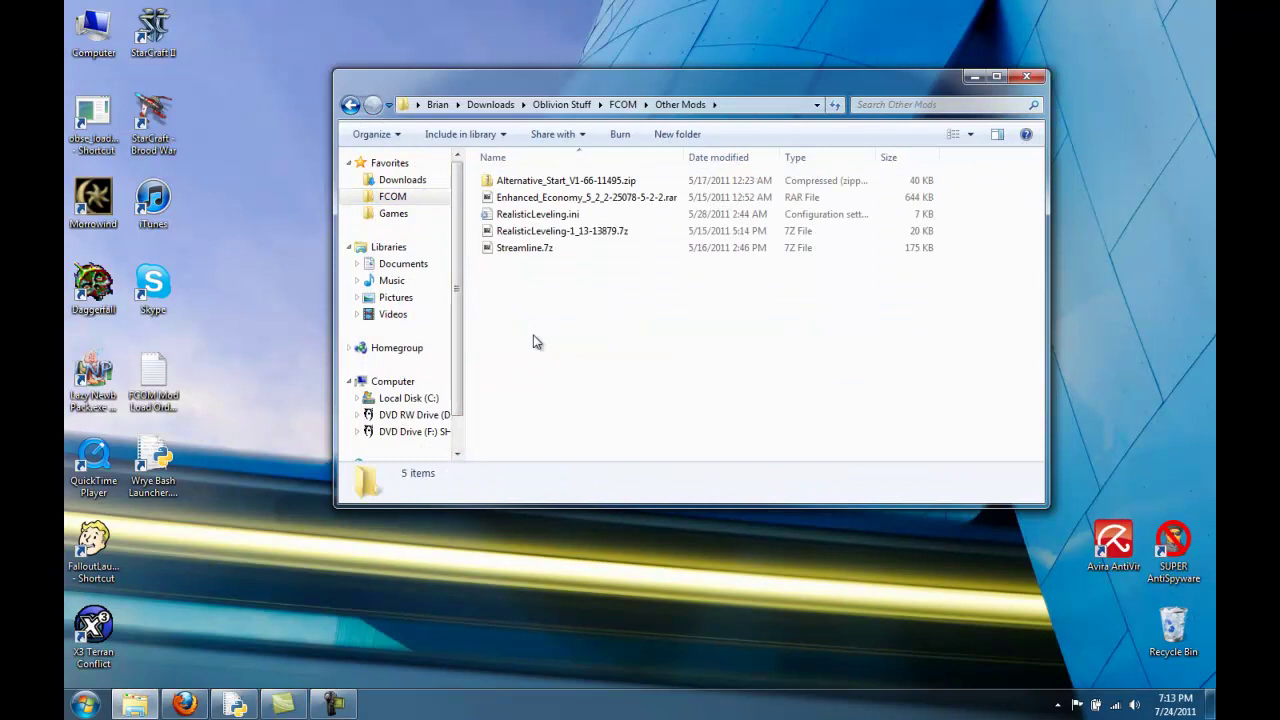
{"action": "left_click", "coordinate": [534, 248]}
{"action": "right_click", "coordinate": [534, 248]}
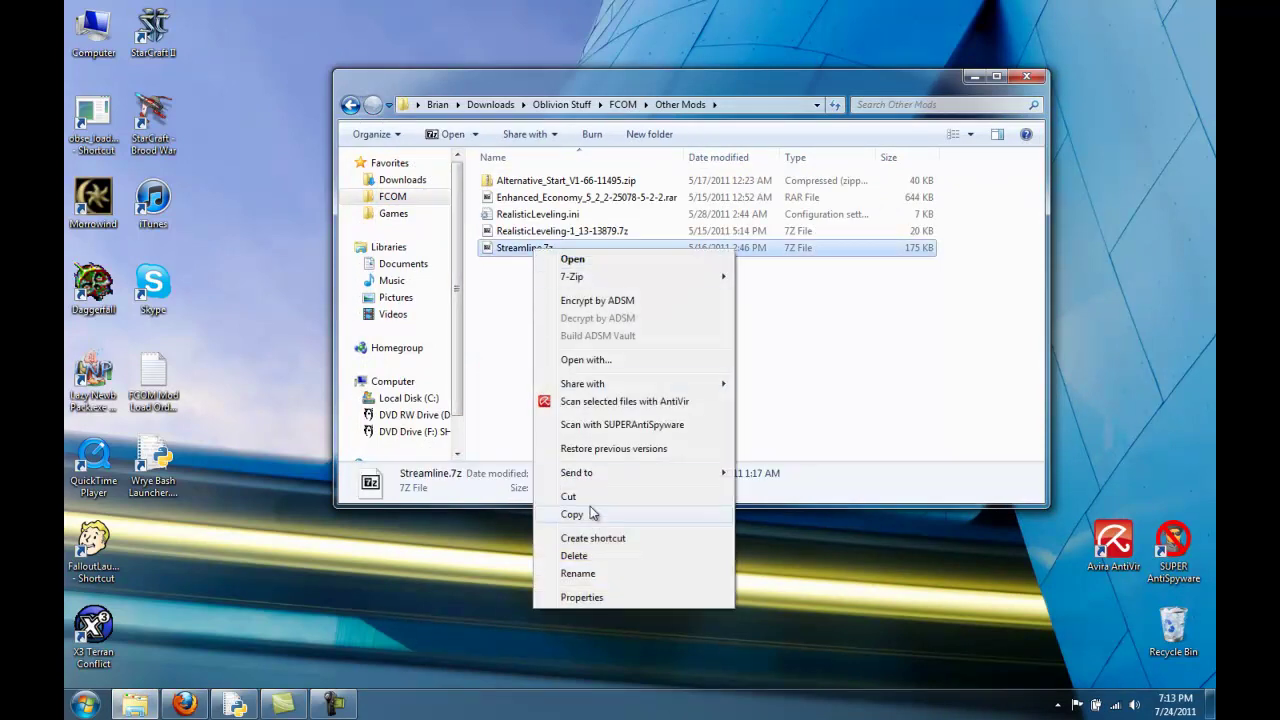
{"action": "left_click", "coordinate": [572, 514]}
- Paste it into Games\Oblivion Mods\Bash Installers and view it in Wrye Bash's installer list
{"action": "left_click", "coordinate": [405, 218]}
{"action": "double_click", "coordinate": [537, 281]}
{"action": "double_click", "coordinate": [533, 188]}
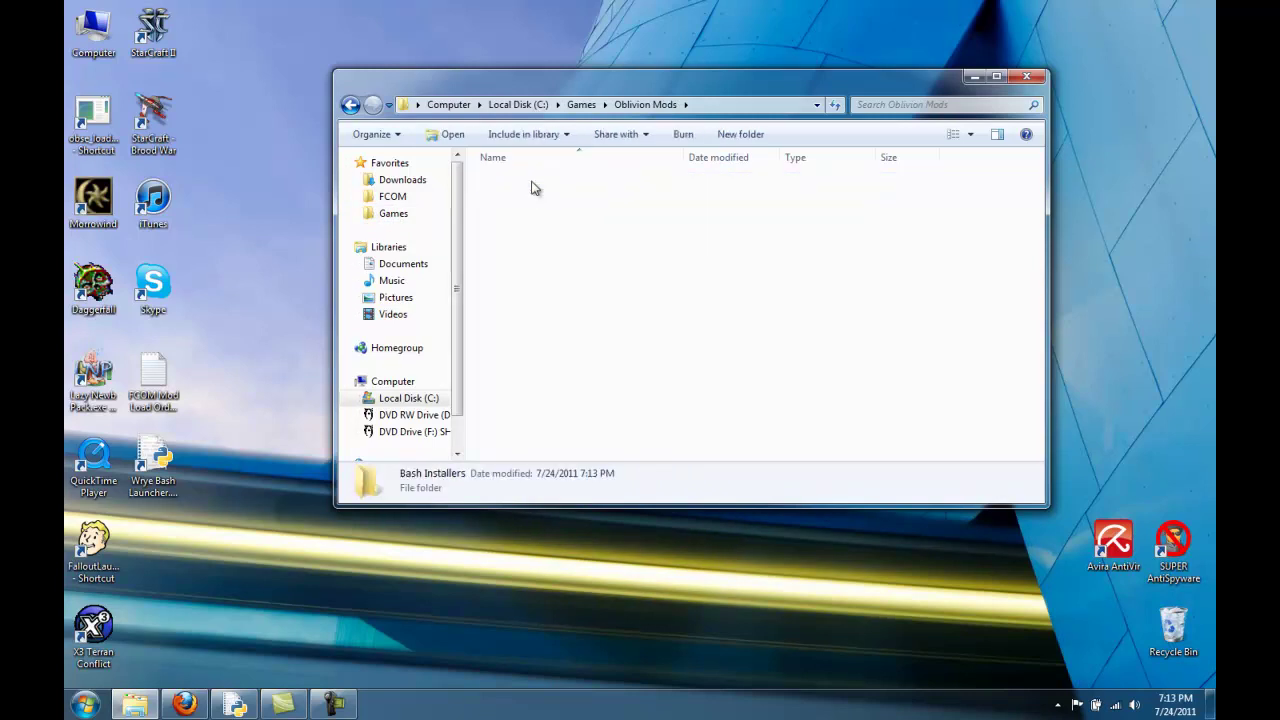
{"action": "right_click", "coordinate": [655, 372]}
{"action": "left_click", "coordinate": [651, 482]}
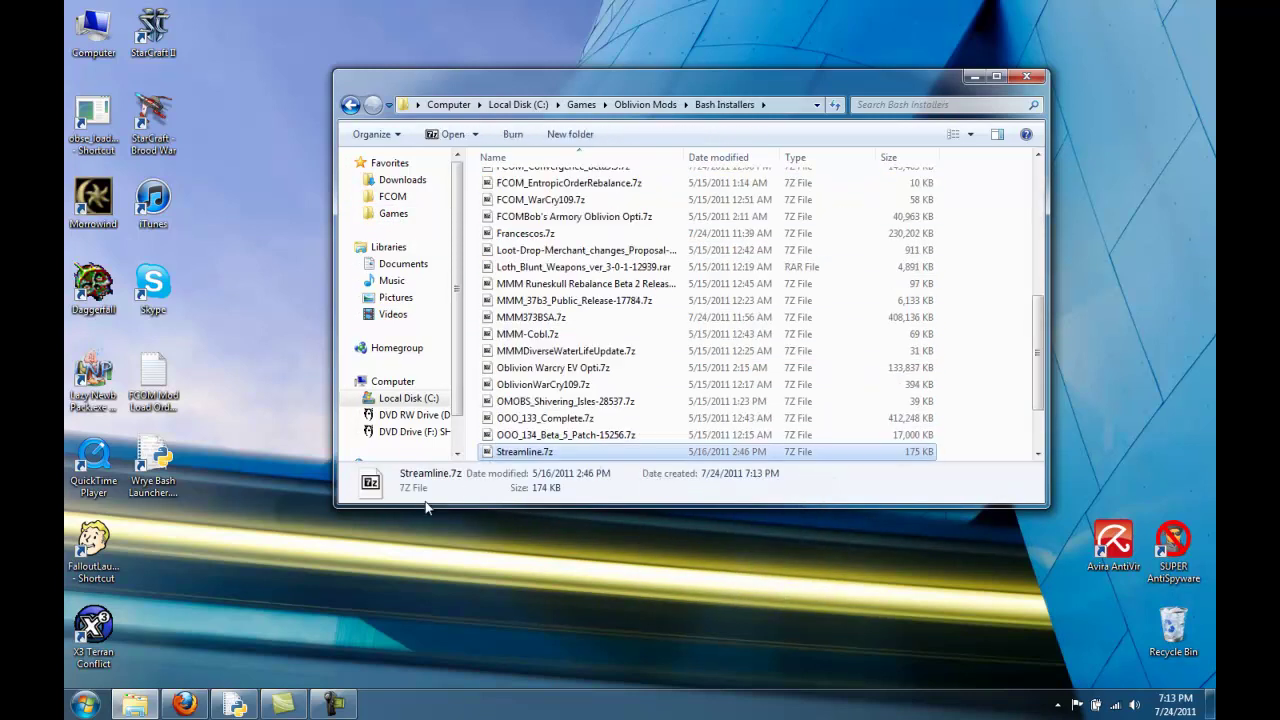
{"action": "left_click", "coordinate": [234, 704]}
{"action": "left_click", "coordinate": [403, 104]}
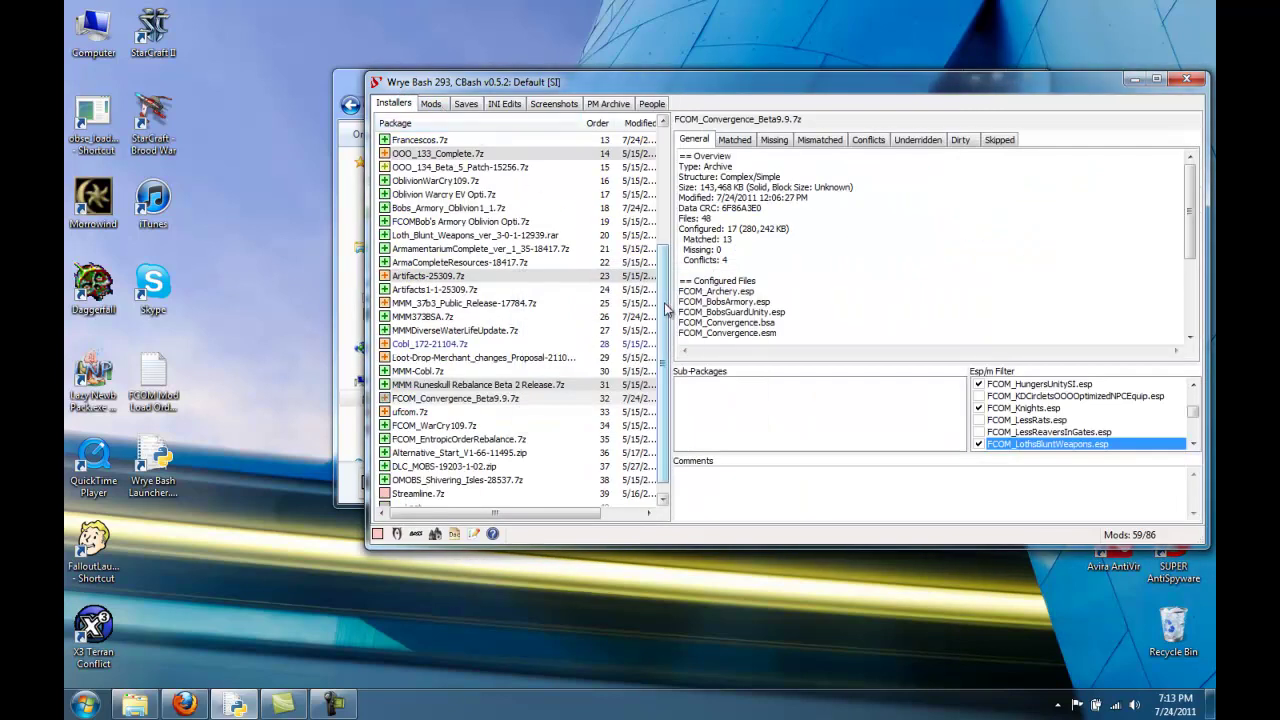
- Install the Streamline.7z package last in the installer order
{"action": "scroll", "coordinate": [655, 373], "scroll_direction": "down", "scroll_amount": 1}
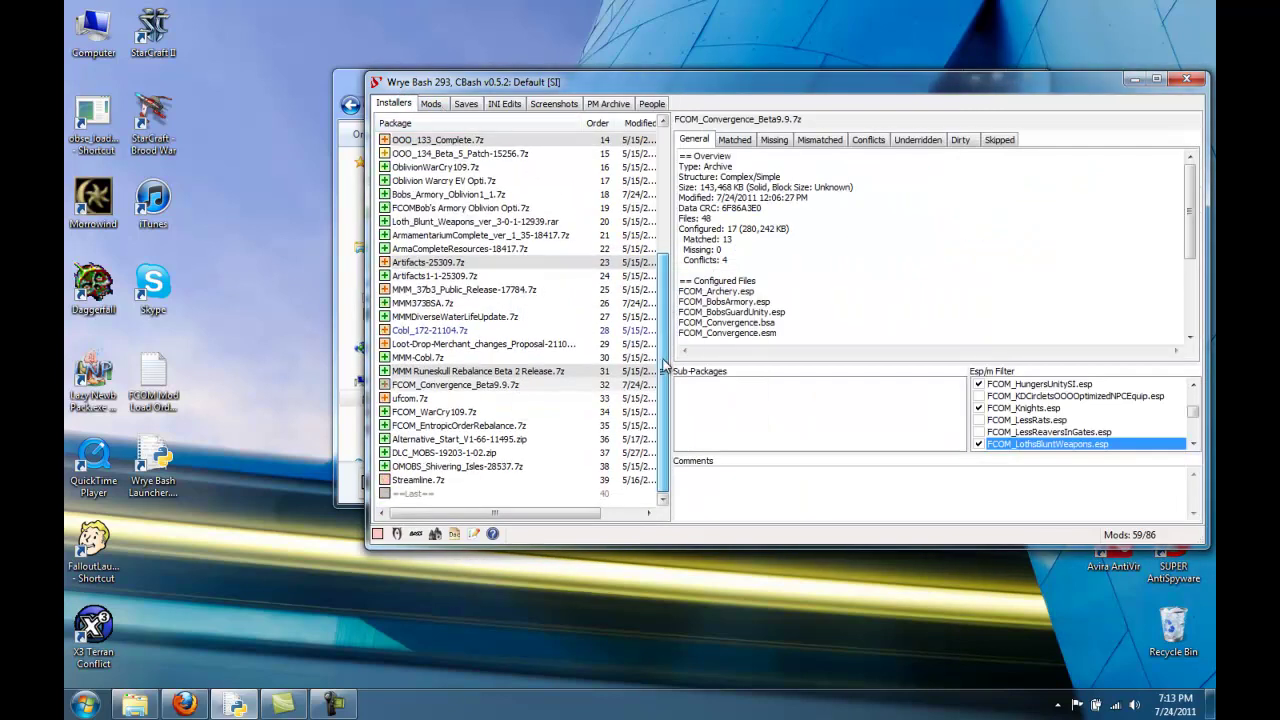
{"action": "left_click", "coordinate": [425, 482]}
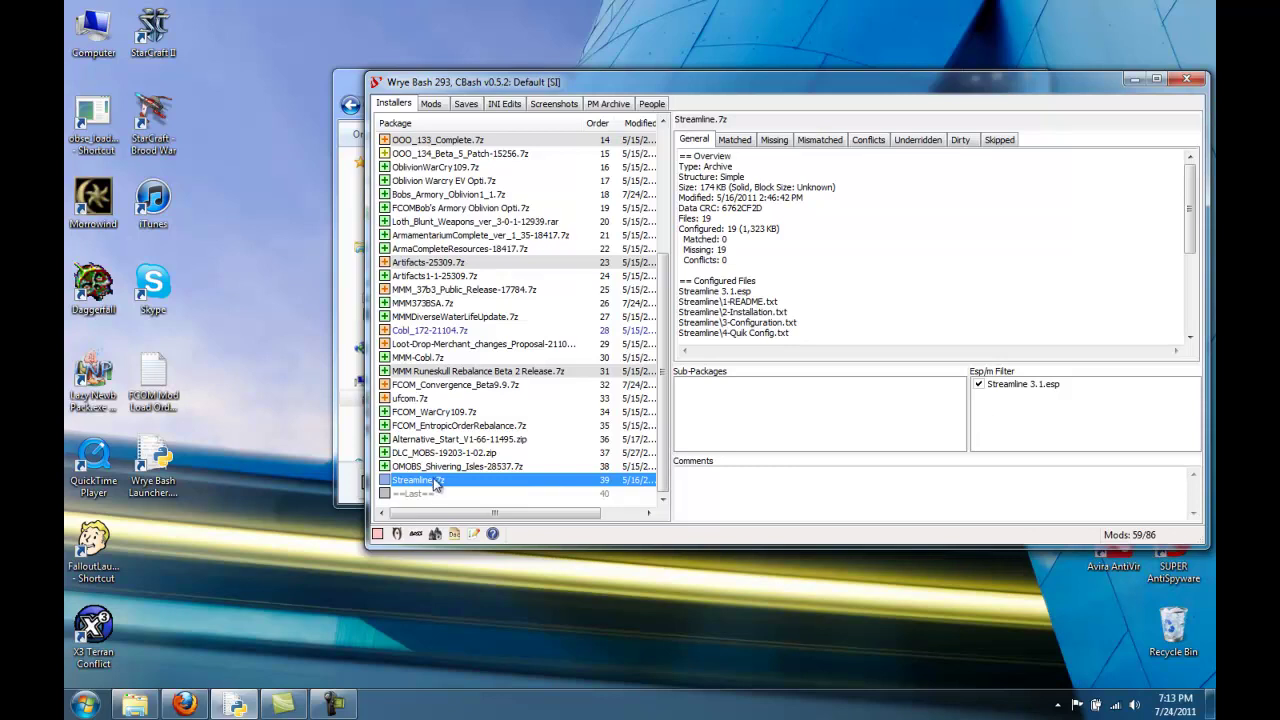
{"action": "right_click", "coordinate": [434, 481]}
{"action": "left_click", "coordinate": [486, 514]}
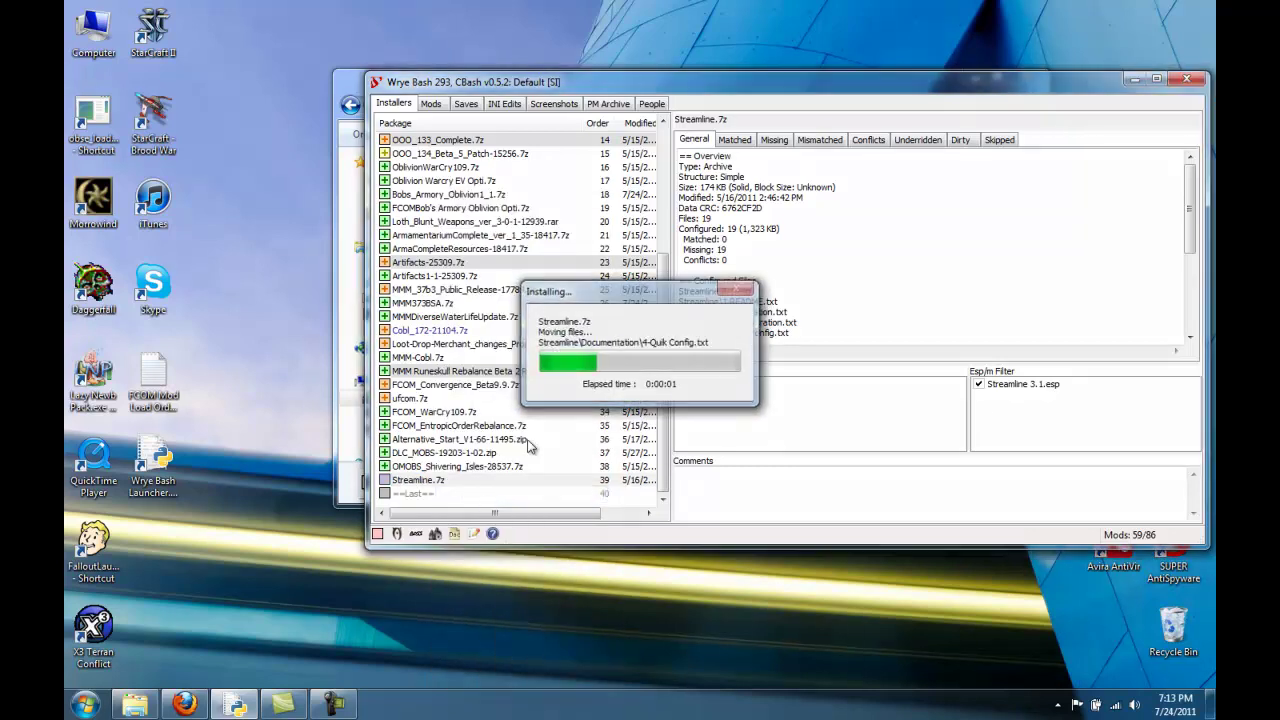
- Sort the mod list with BOSS, close its log, and activate Streamline 3.1.esp
{"action": "key", "text": "ctrl+Tab"}
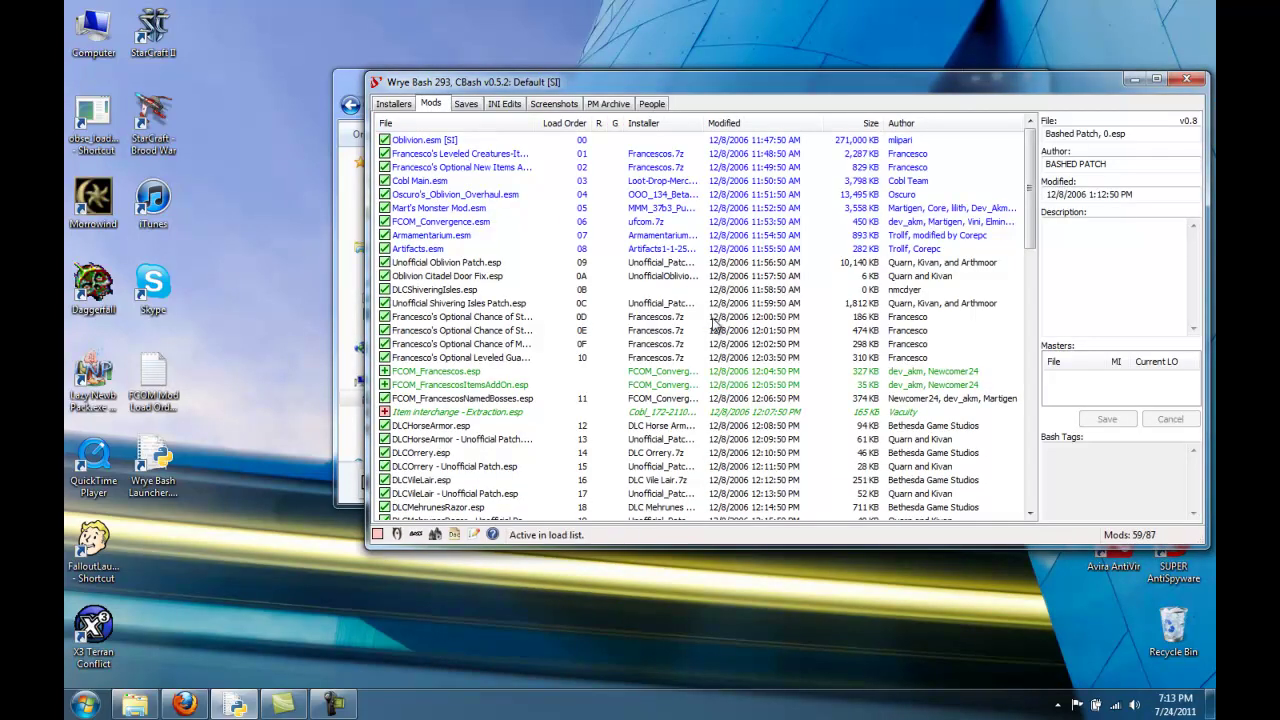
{"action": "left_click", "coordinate": [415, 534]}
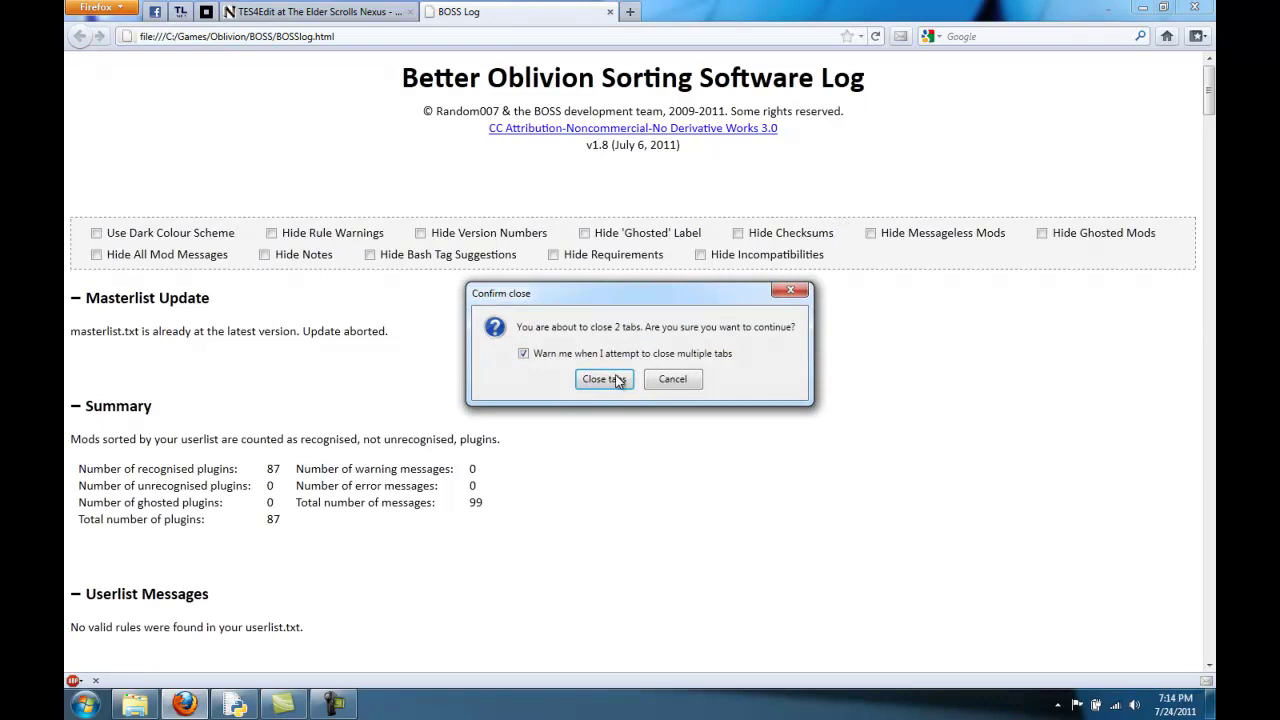
{"action": "left_click", "coordinate": [615, 381]}
{"action": "left_click_drag", "start_coordinate": [1029, 196], "coordinate": [1029, 238]}
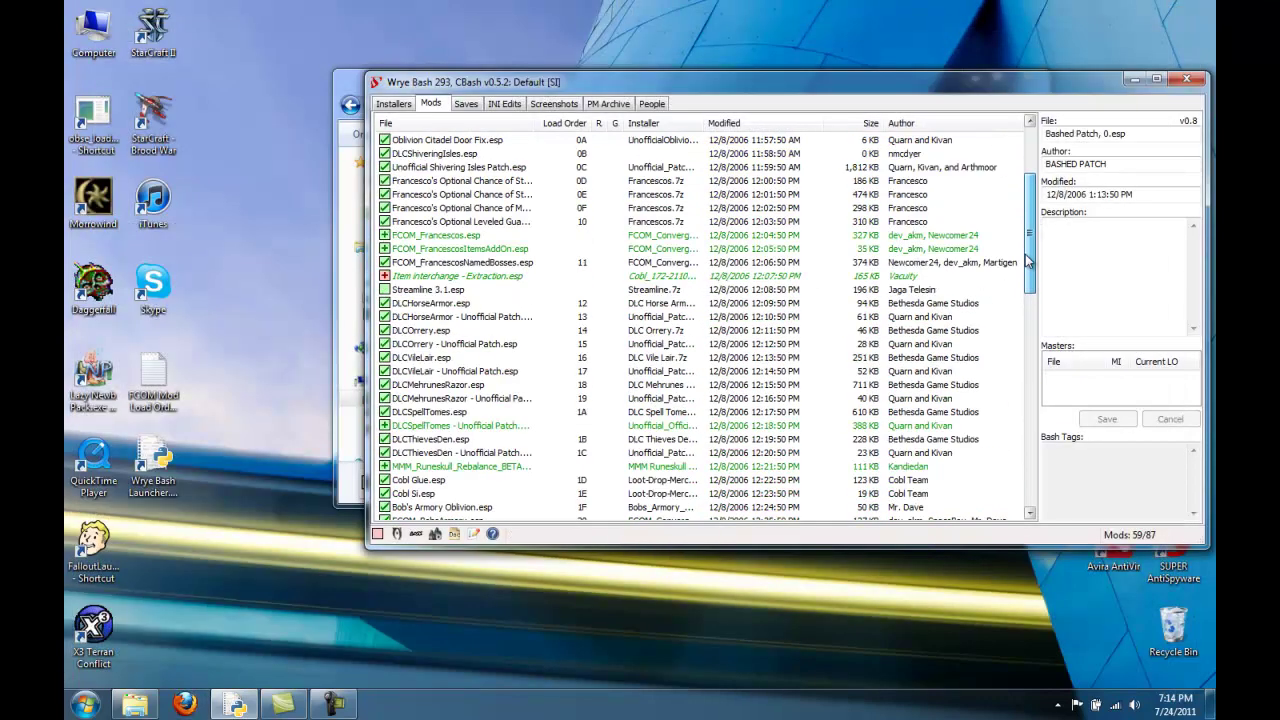
{"action": "left_click", "coordinate": [384, 290]}
{"action": "left_click_drag", "start_coordinate": [1030, 250], "coordinate": [1031, 475]}
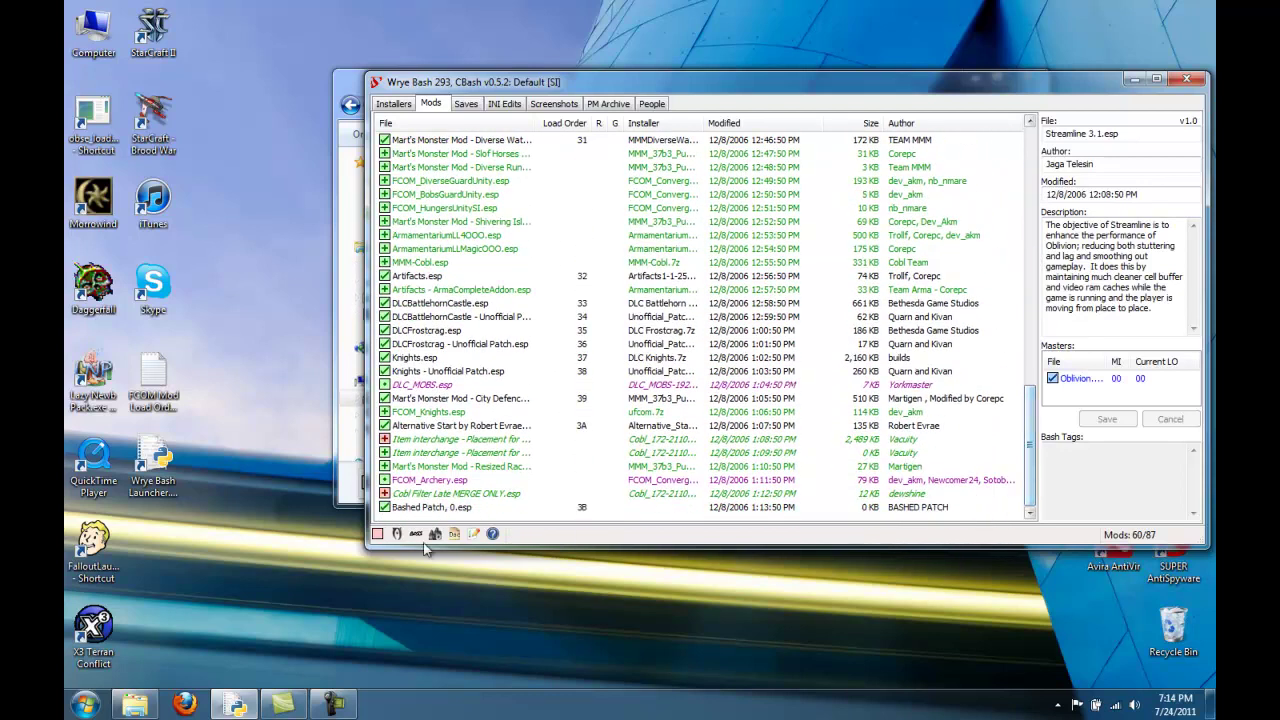
- Start rebuilding Bashed Patch, 0.esp and review the Merge Patches and Import Actors options
{"action": "right_click", "coordinate": [446, 513]}
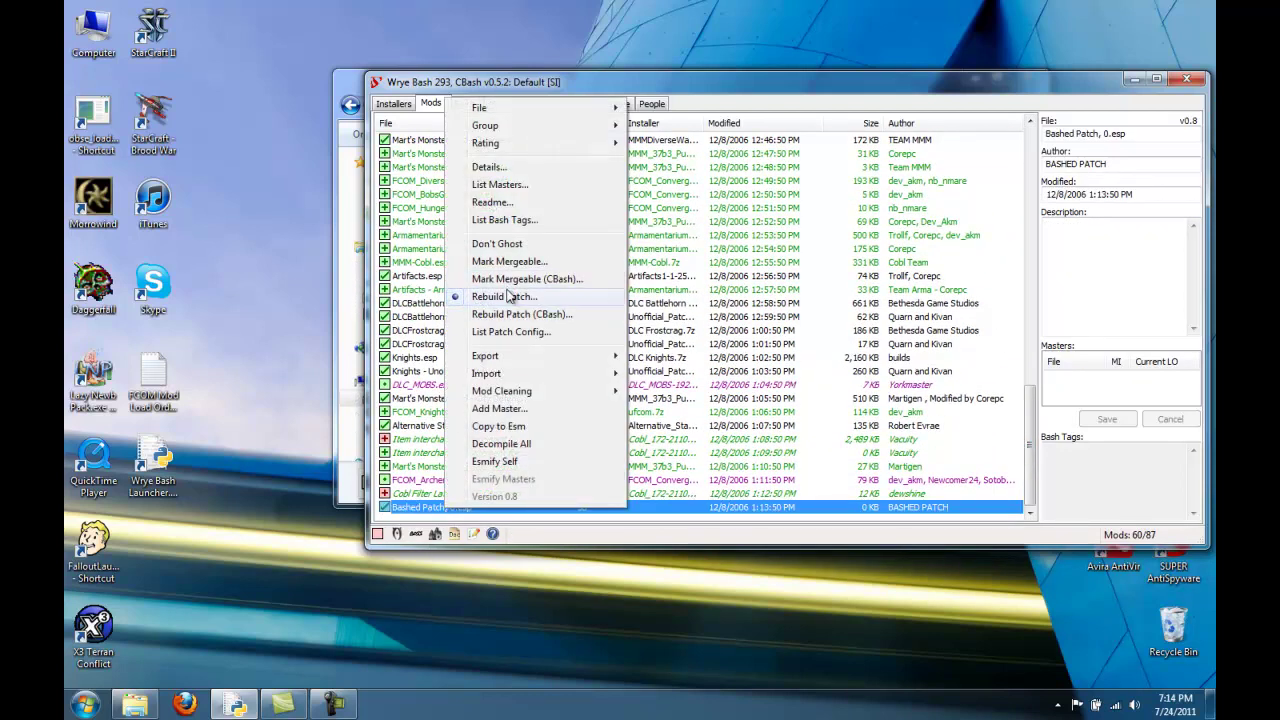
{"action": "left_click", "coordinate": [509, 295]}
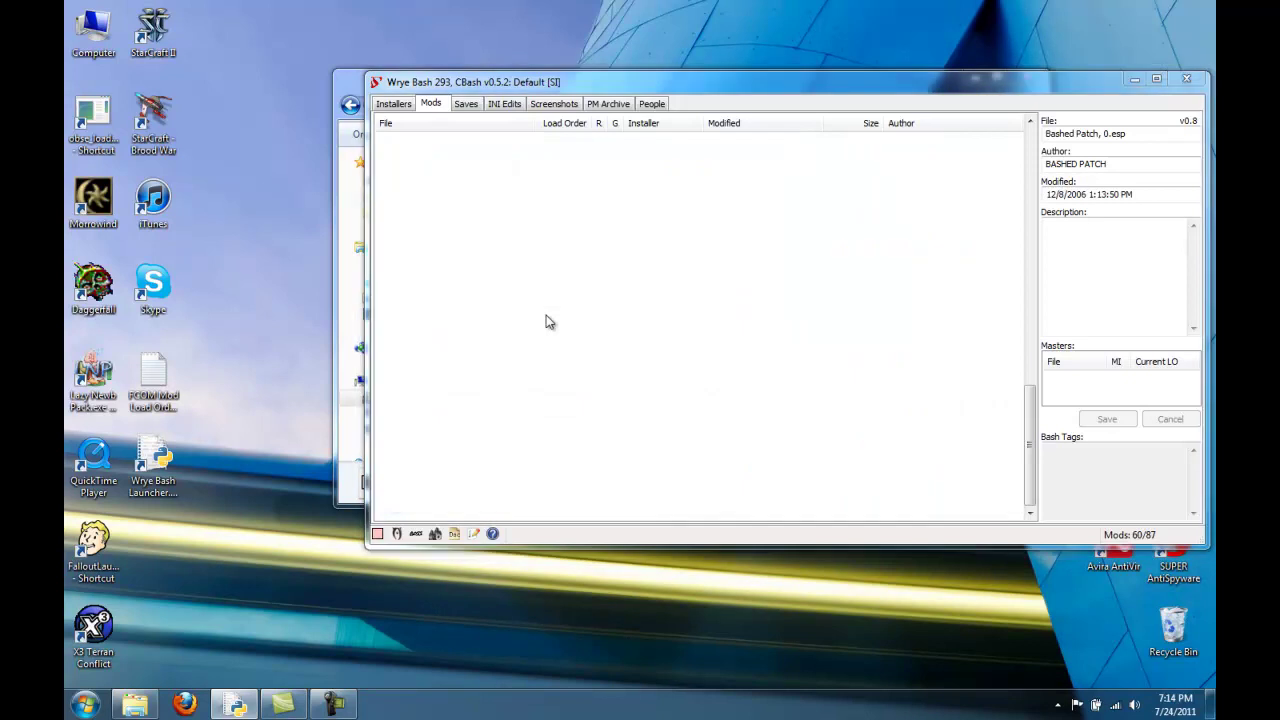
{"action": "left_click", "coordinate": [510, 236]}
{"action": "left_click", "coordinate": [490, 248]}
{"action": "left_click_drag", "start_coordinate": [764, 300], "coordinate": [764, 352]}
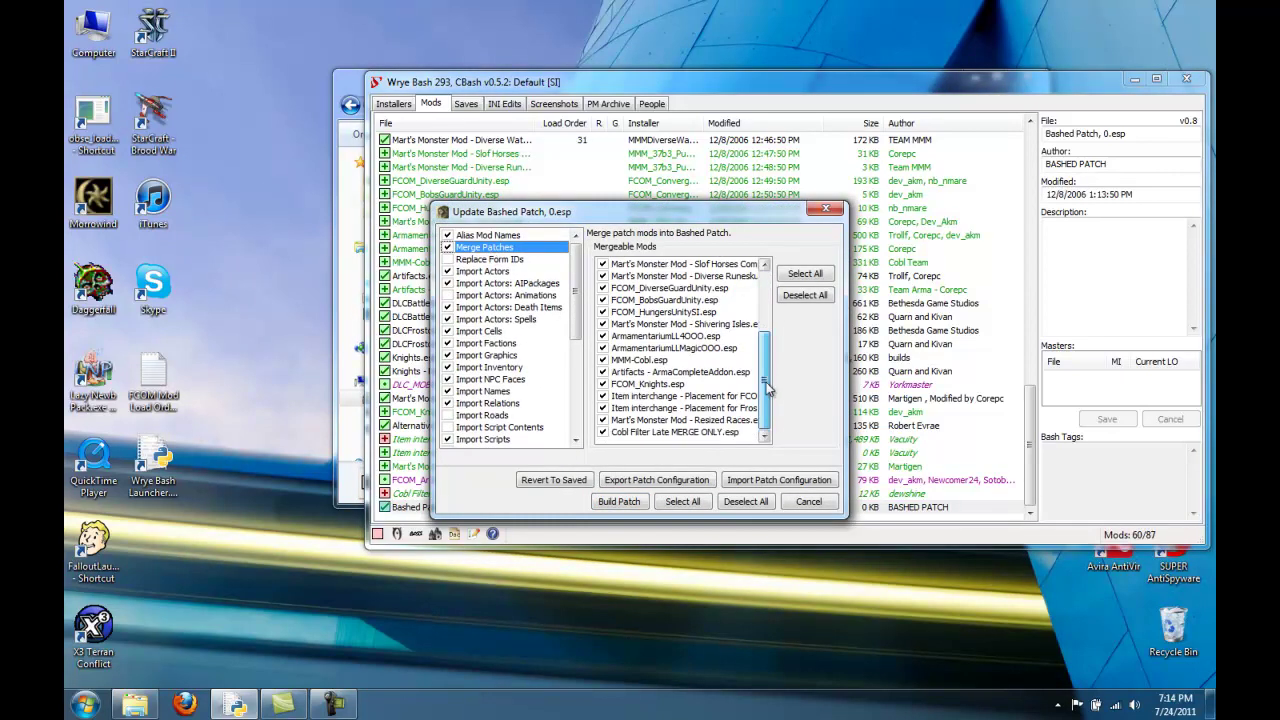
{"action": "left_click", "coordinate": [490, 259]}
{"action": "left_click", "coordinate": [490, 271]}
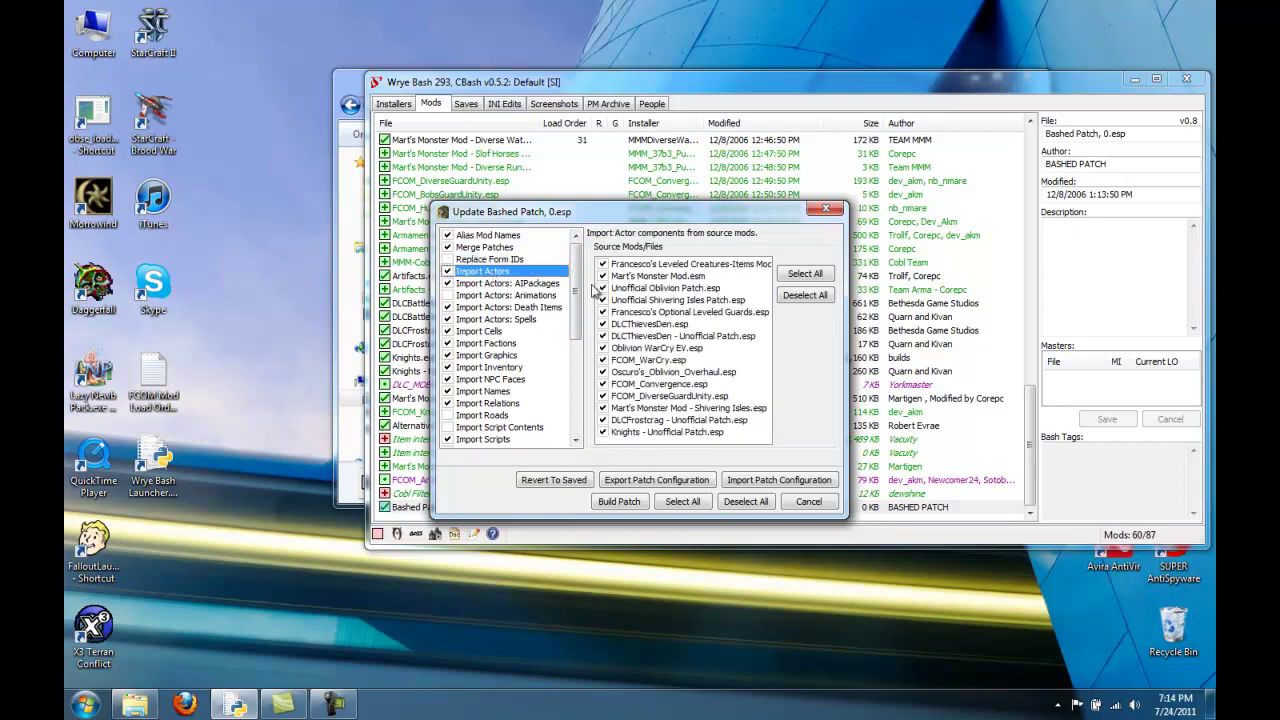
{"action": "left_click", "coordinate": [480, 284]}
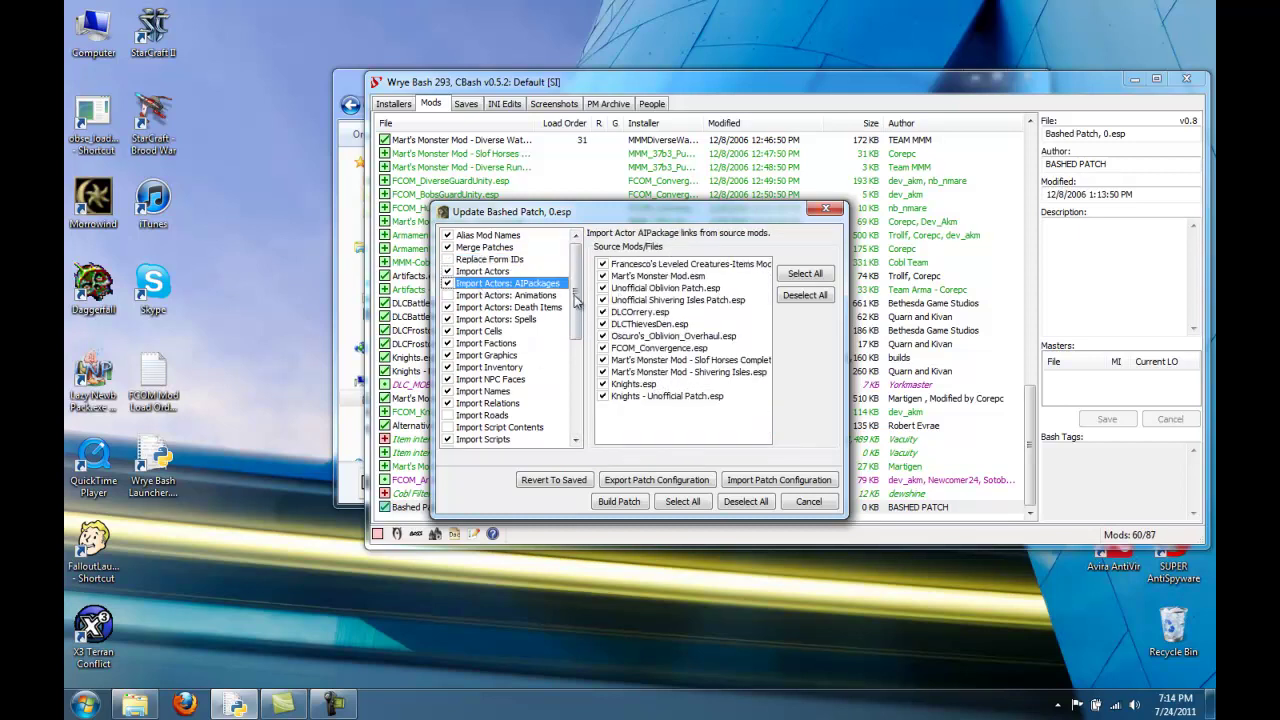
{"action": "left_click", "coordinate": [475, 296]}
{"action": "left_click", "coordinate": [480, 308]}
{"action": "left_click", "coordinate": [482, 320]}
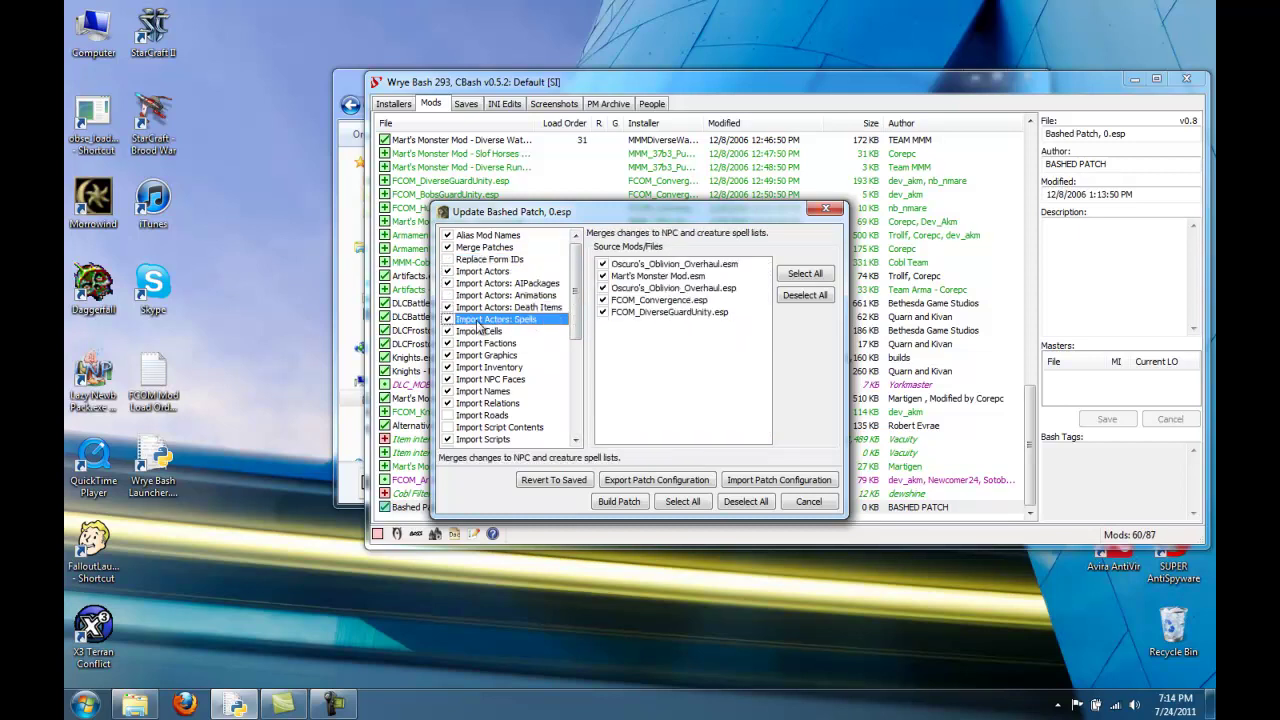
- Review the Import Cells, Factions, Graphics, Inventory, NPC Faces, Names and Relations patchers
{"action": "left_click", "coordinate": [481, 332]}
{"action": "left_click", "coordinate": [482, 344]}
{"action": "left_click", "coordinate": [483, 356]}
{"action": "left_click", "coordinate": [484, 368]}
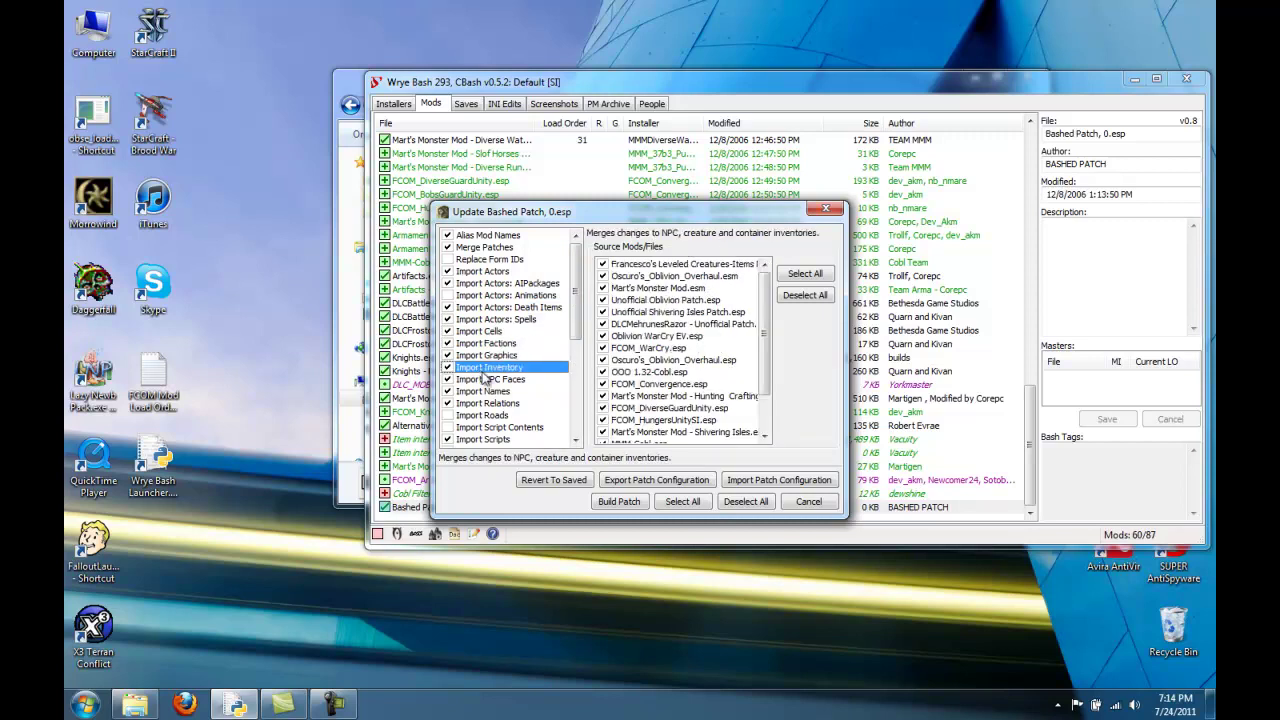
{"action": "left_click_drag", "start_coordinate": [766, 362], "coordinate": [766, 430]}
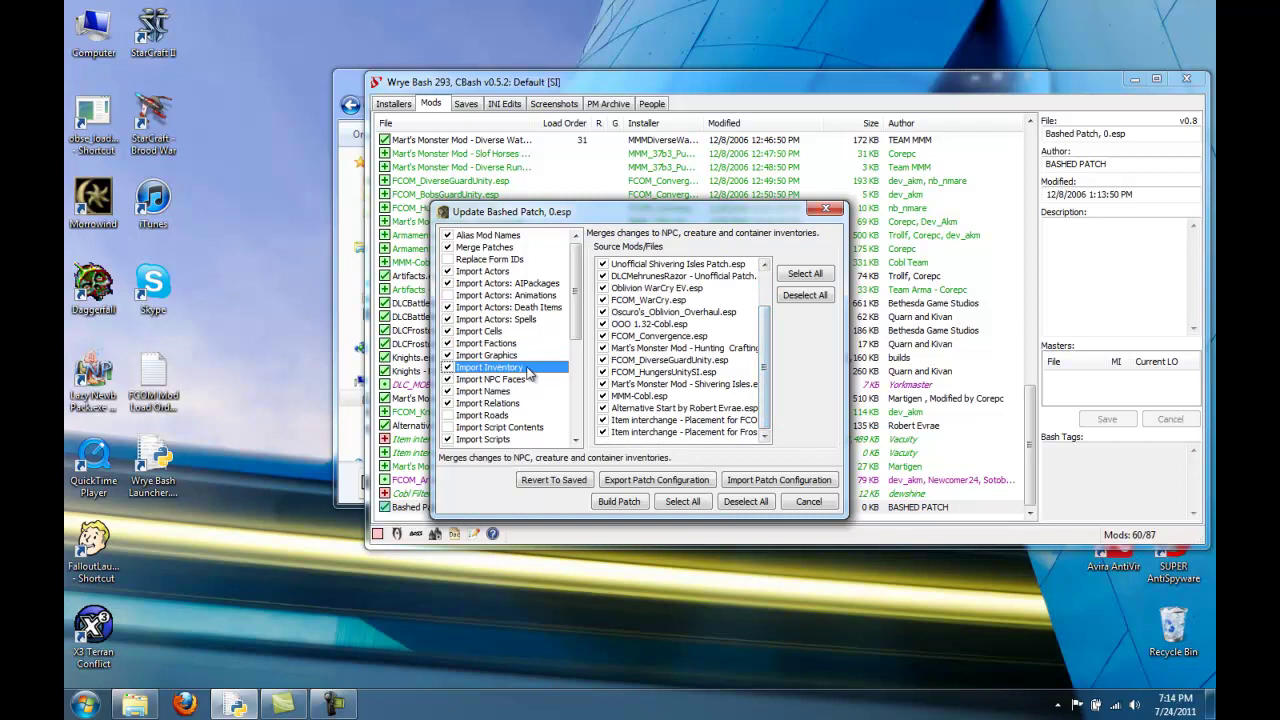
{"action": "left_click", "coordinate": [524, 380]}
{"action": "left_click", "coordinate": [483, 392]}
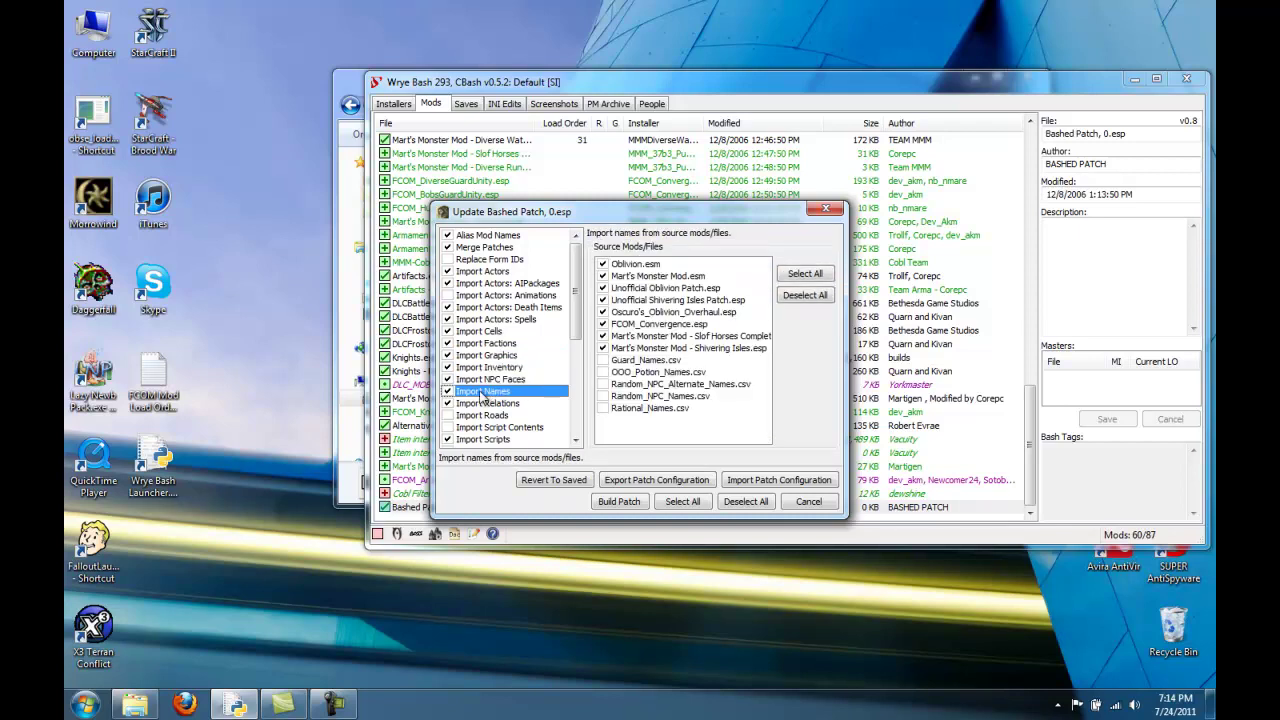
{"action": "left_click", "coordinate": [484, 403]}
{"action": "left_click_drag", "start_coordinate": [577, 325], "coordinate": [577, 385]}
- Review the Import Scripts, Sounds, Roads, Stats, Globals and Tweak Actors-to-Settings options
{"action": "left_click", "coordinate": [495, 308]}
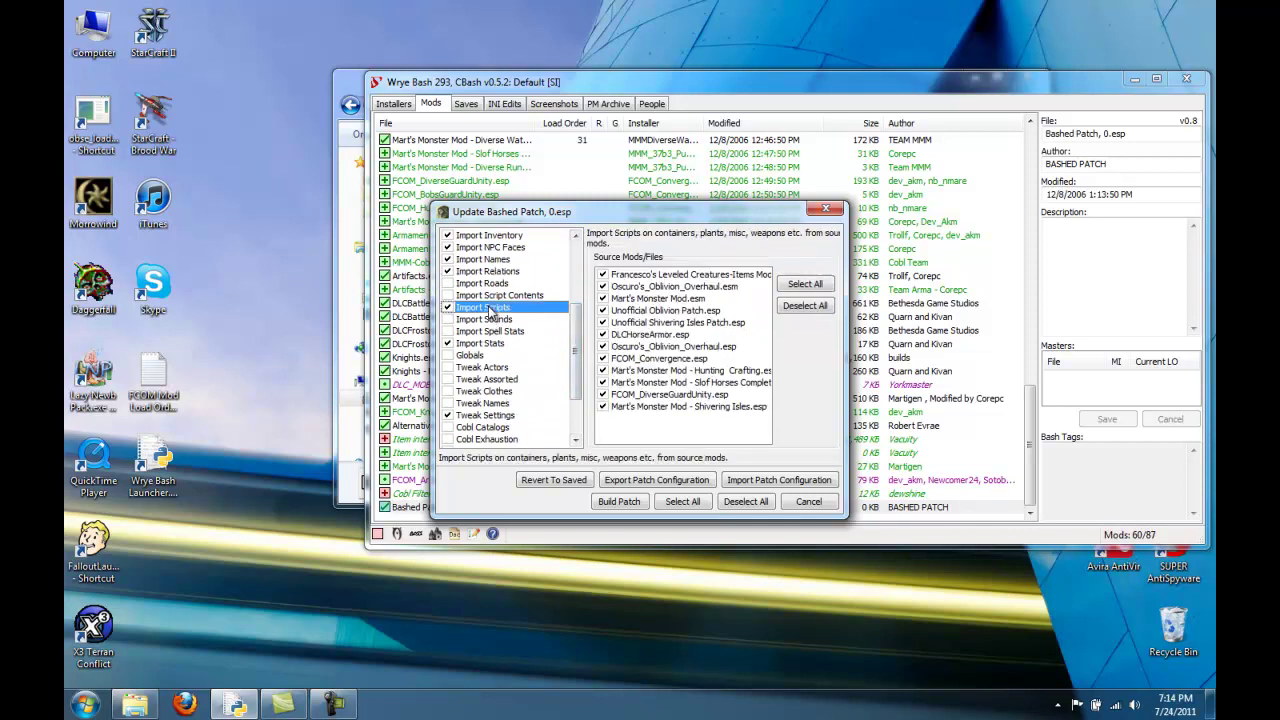
{"action": "left_click", "coordinate": [485, 320]}
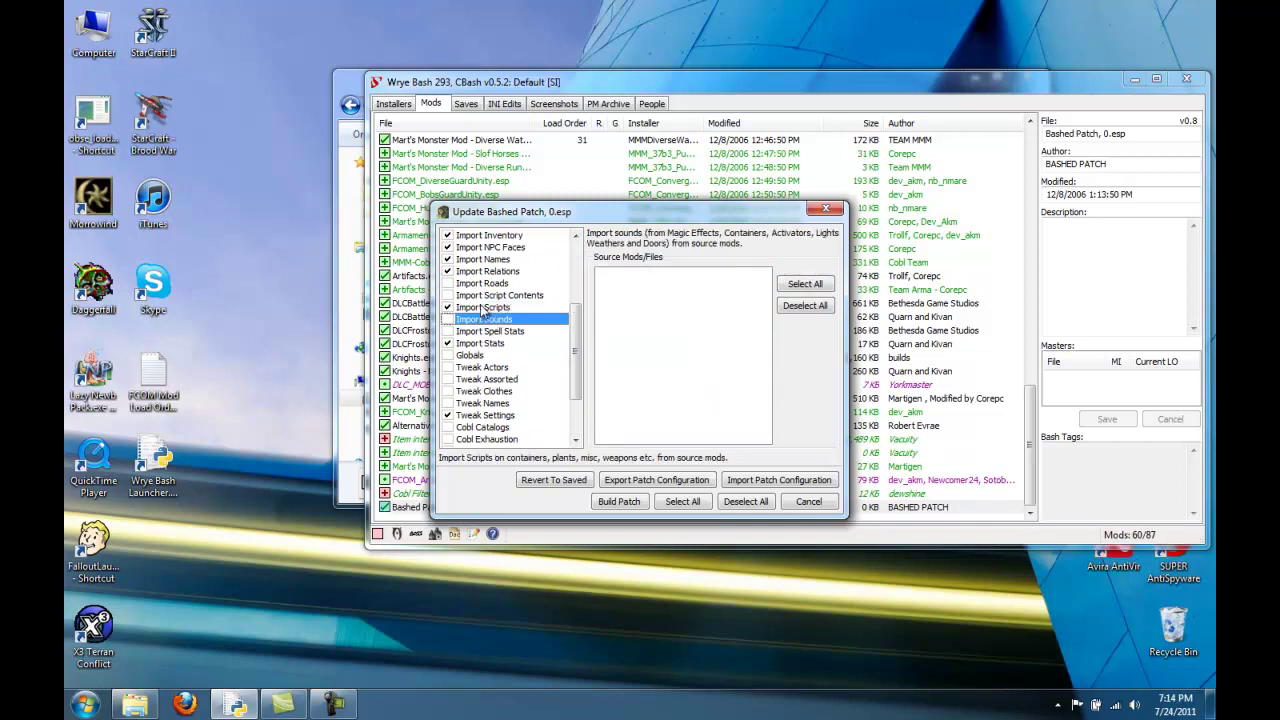
{"action": "left_click", "coordinate": [488, 296]}
{"action": "left_click", "coordinate": [484, 283]}
{"action": "left_click", "coordinate": [485, 319]}
{"action": "left_click", "coordinate": [489, 331]}
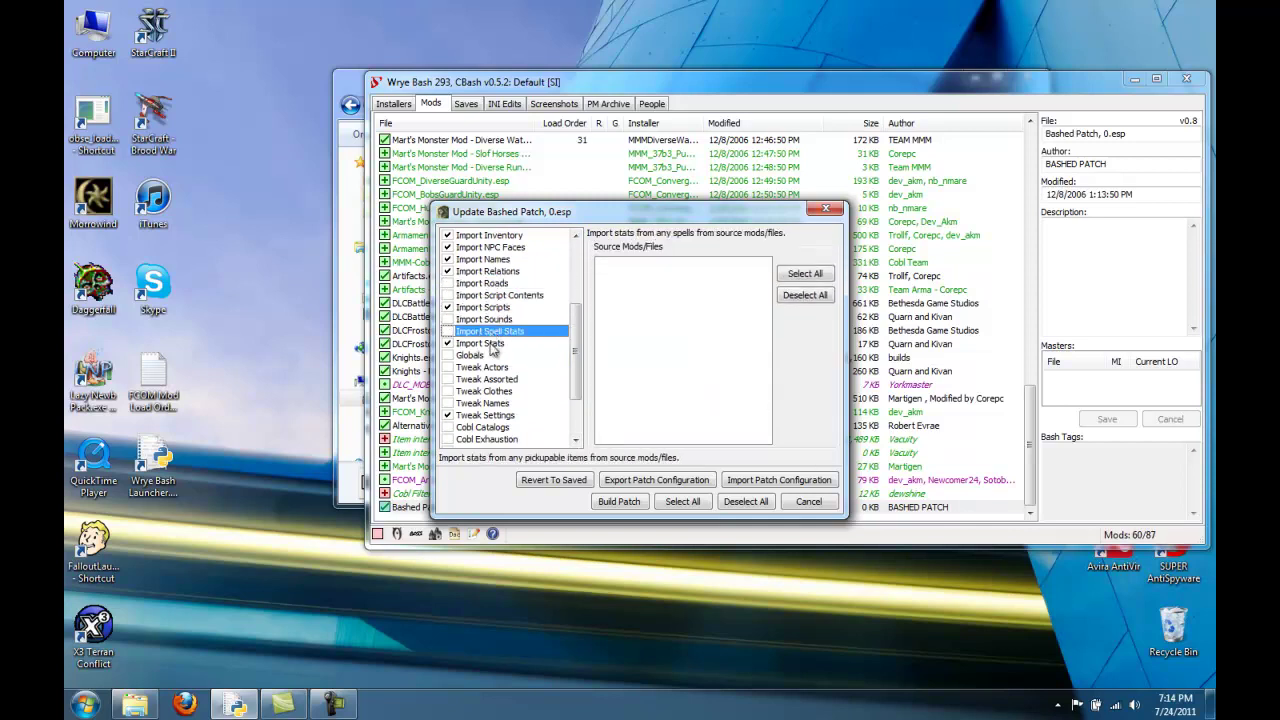
{"action": "left_click", "coordinate": [490, 344]}
{"action": "left_click", "coordinate": [470, 355]}
{"action": "left_click", "coordinate": [482, 367]}
{"action": "left_click", "coordinate": [485, 379]}
{"action": "left_click", "coordinate": [480, 391]}
{"action": "left_click", "coordinate": [482, 403]}
{"action": "left_click", "coordinate": [485, 415]}
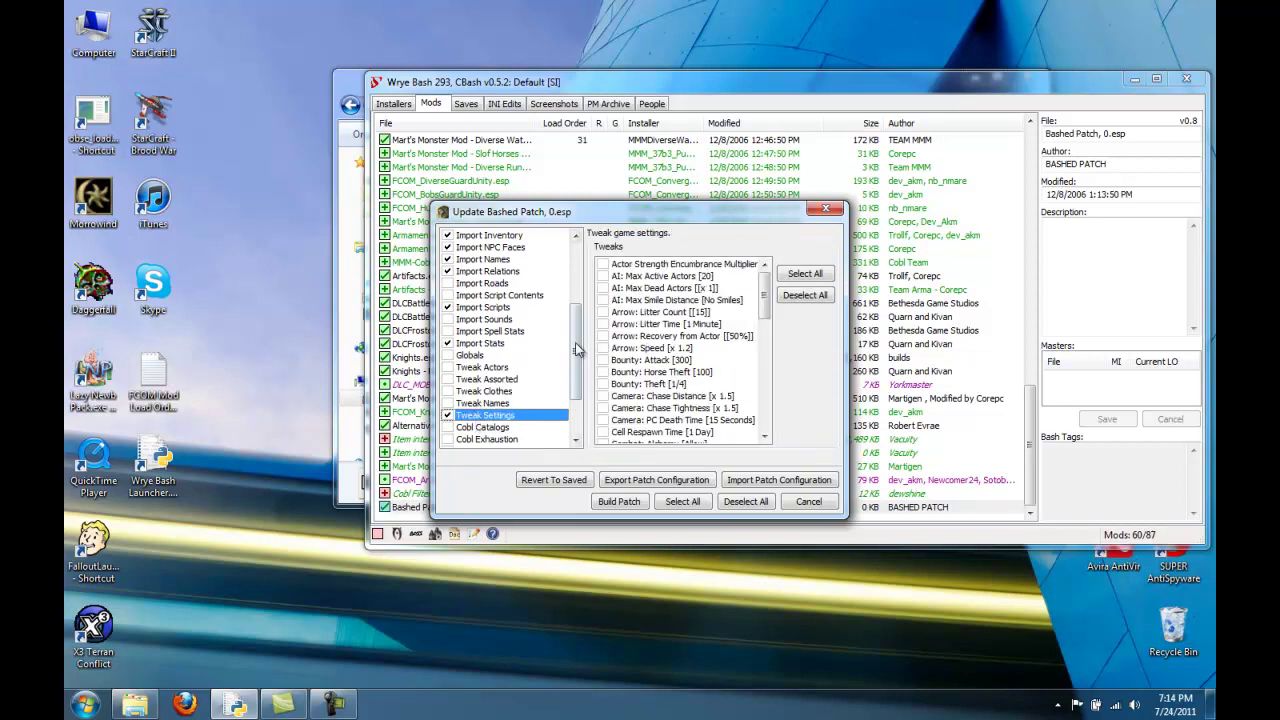
- Review Cobl, Leveled Lists and SEWorld Tests options, then build the patch, which hits an IOError
{"action": "scroll", "coordinate": [568, 428], "scroll_direction": "down", "scroll_amount": 2}
{"action": "left_click", "coordinate": [482, 355]}
{"action": "left_click", "coordinate": [485, 367]}
{"action": "left_click", "coordinate": [476, 380]}
{"action": "left_click", "coordinate": [478, 391]}
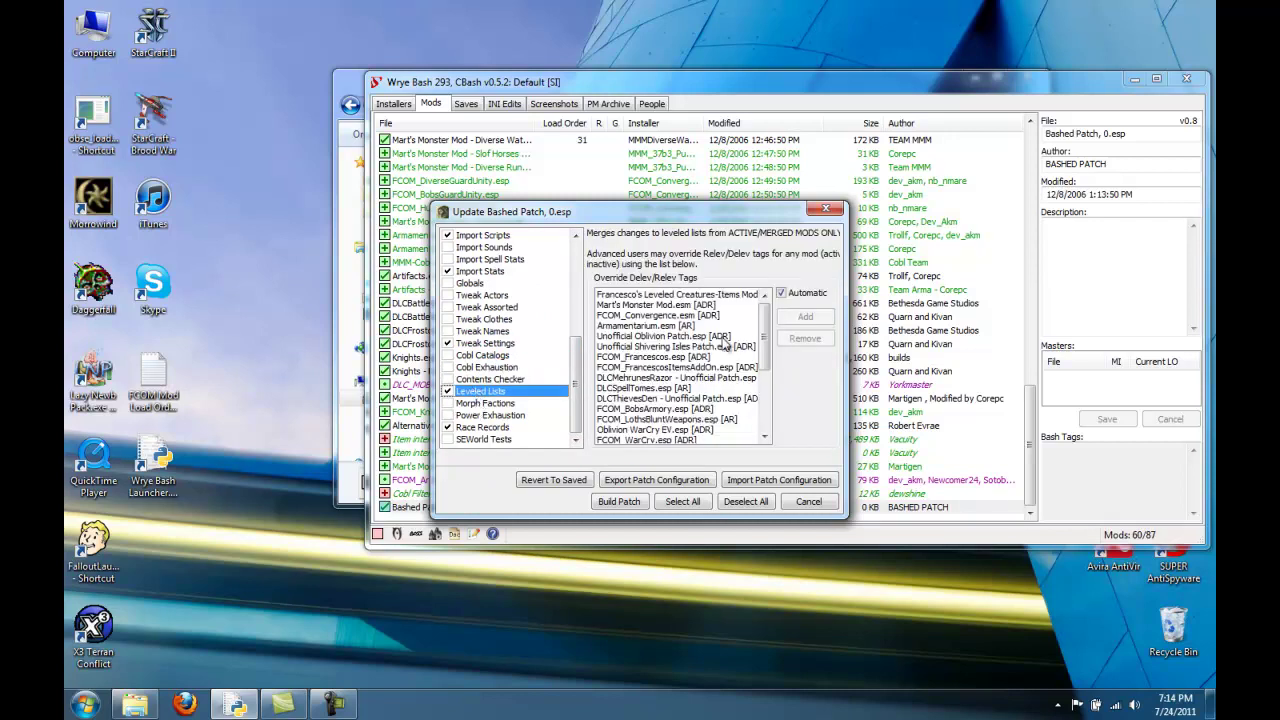
{"action": "left_click", "coordinate": [490, 415]}
{"action": "left_click", "coordinate": [500, 430]}
{"action": "left_click", "coordinate": [502, 440]}
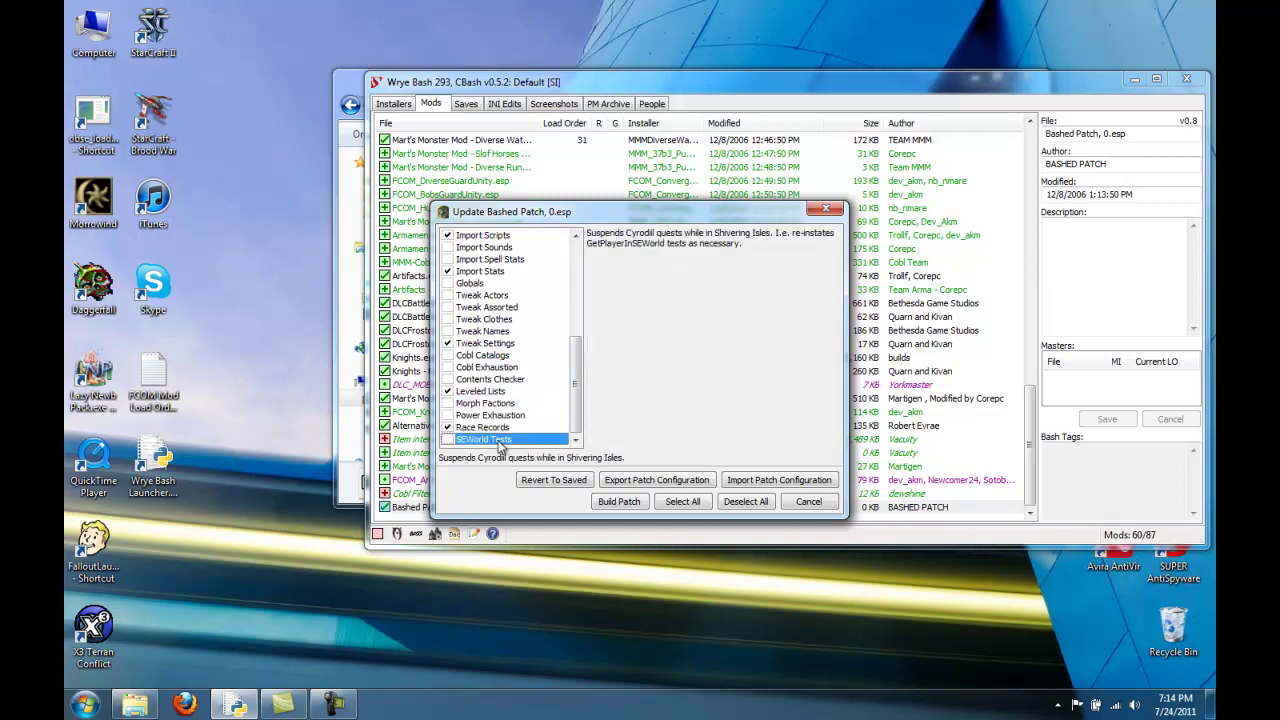
{"action": "left_click", "coordinate": [618, 502]}
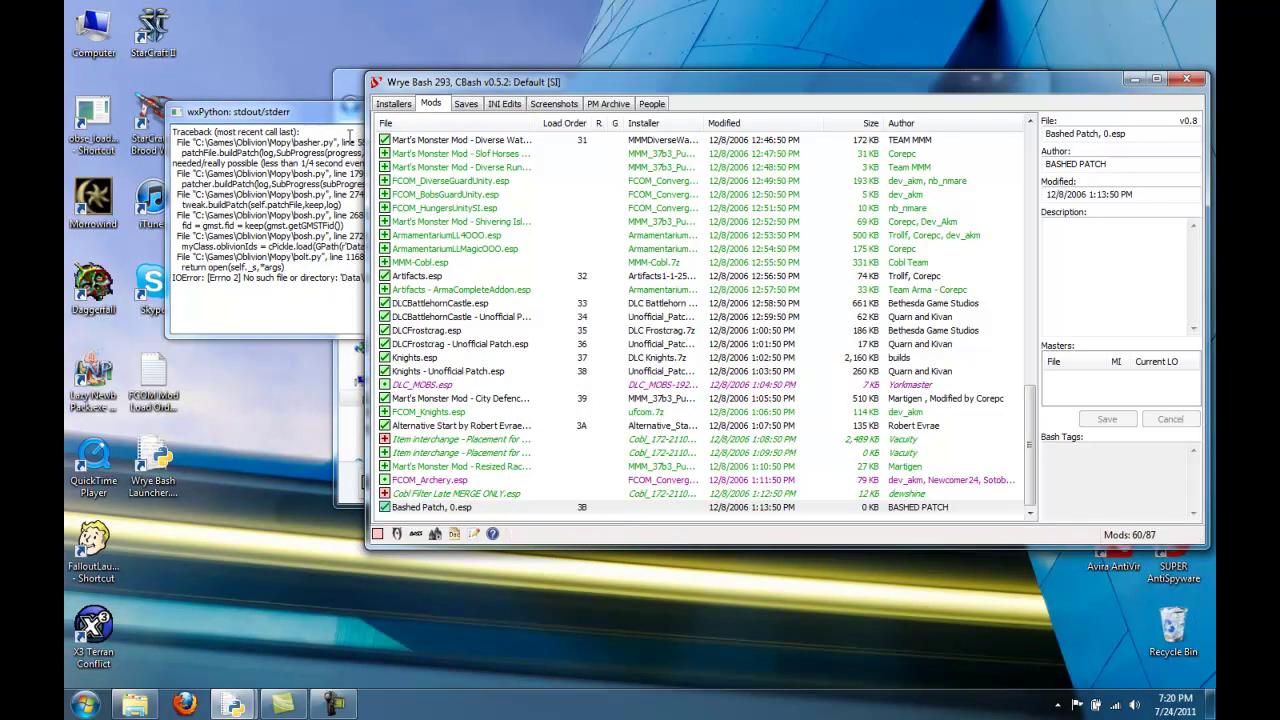
{"action": "left_click", "coordinate": [350, 136]}
- Dismiss the wxPython error traceback window and bring the Explorer file browser forward
{"action": "left_click", "coordinate": [499, 108]}
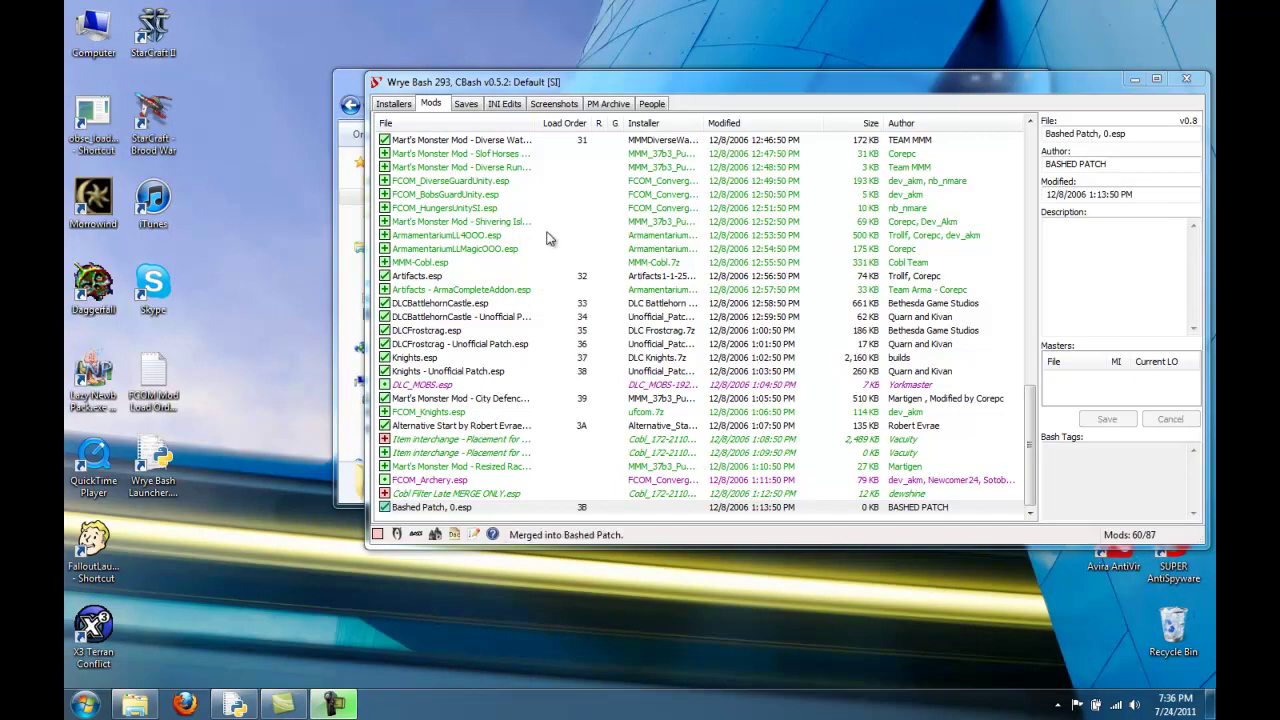
{"action": "left_click", "coordinate": [352, 88]}
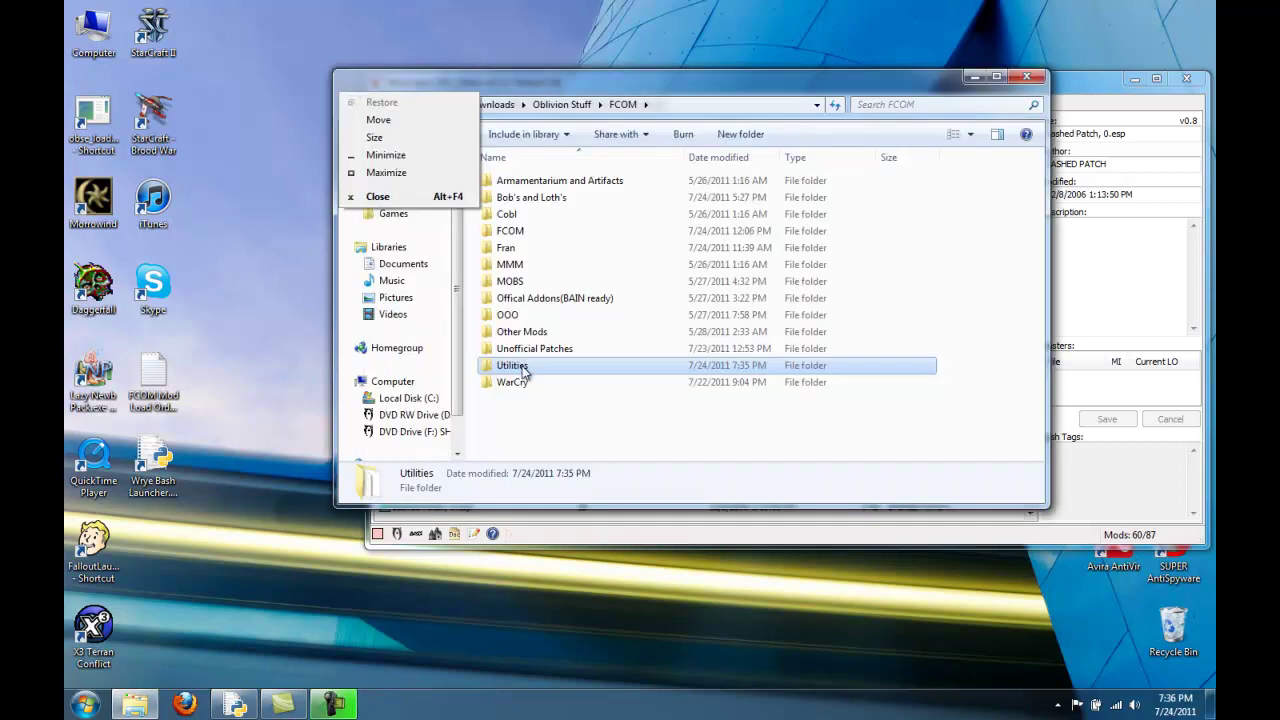
- Extract the TES4Edit .7z archive in the Utilities folder with 7-Zip's Extract Here
{"action": "double_click", "coordinate": [522, 369]}
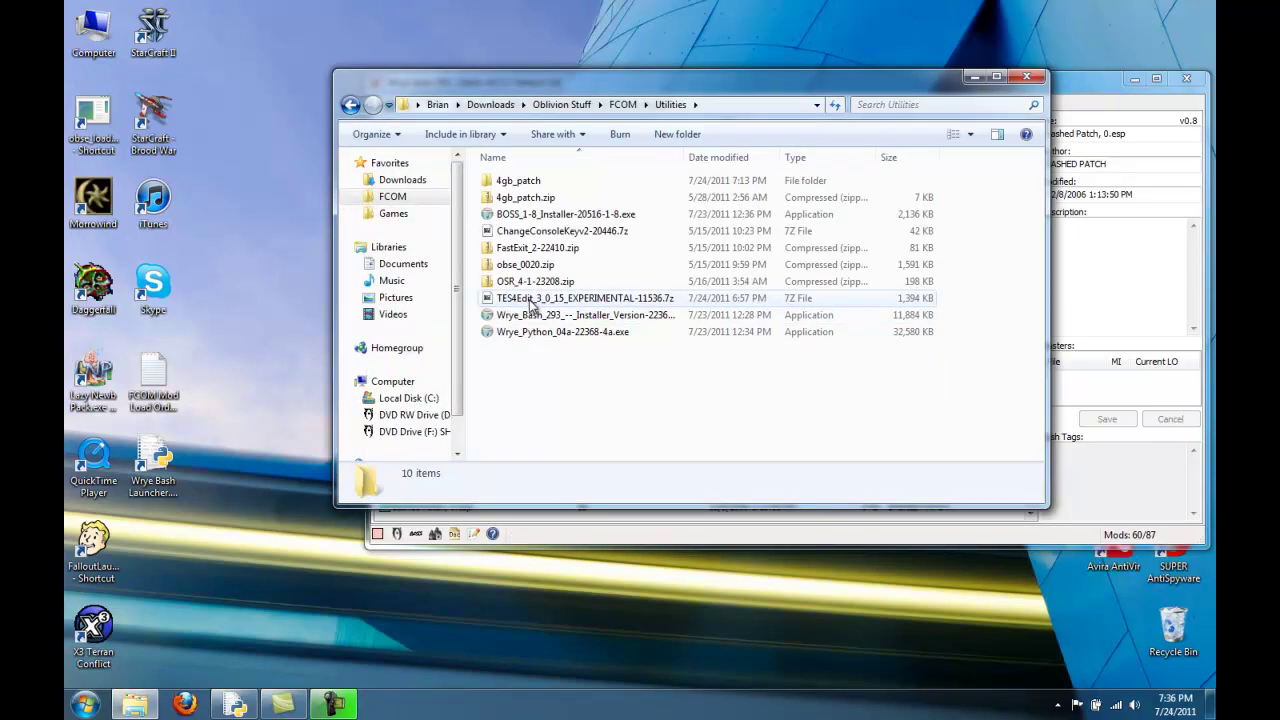
{"action": "left_click", "coordinate": [531, 300]}
{"action": "left_click", "coordinate": [531, 300]}
{"action": "left_click", "coordinate": [628, 298]}
{"action": "right_click", "coordinate": [699, 297]}
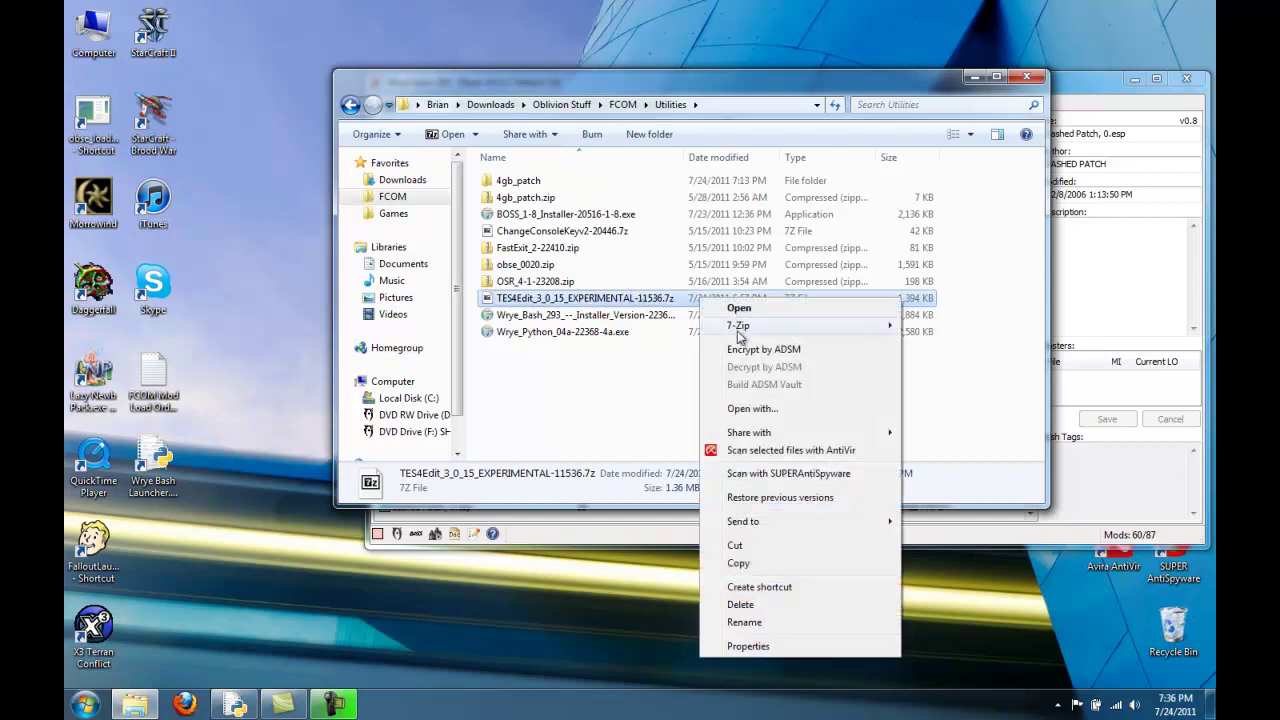
{"action": "mouse_move", "coordinate": [800, 333]}
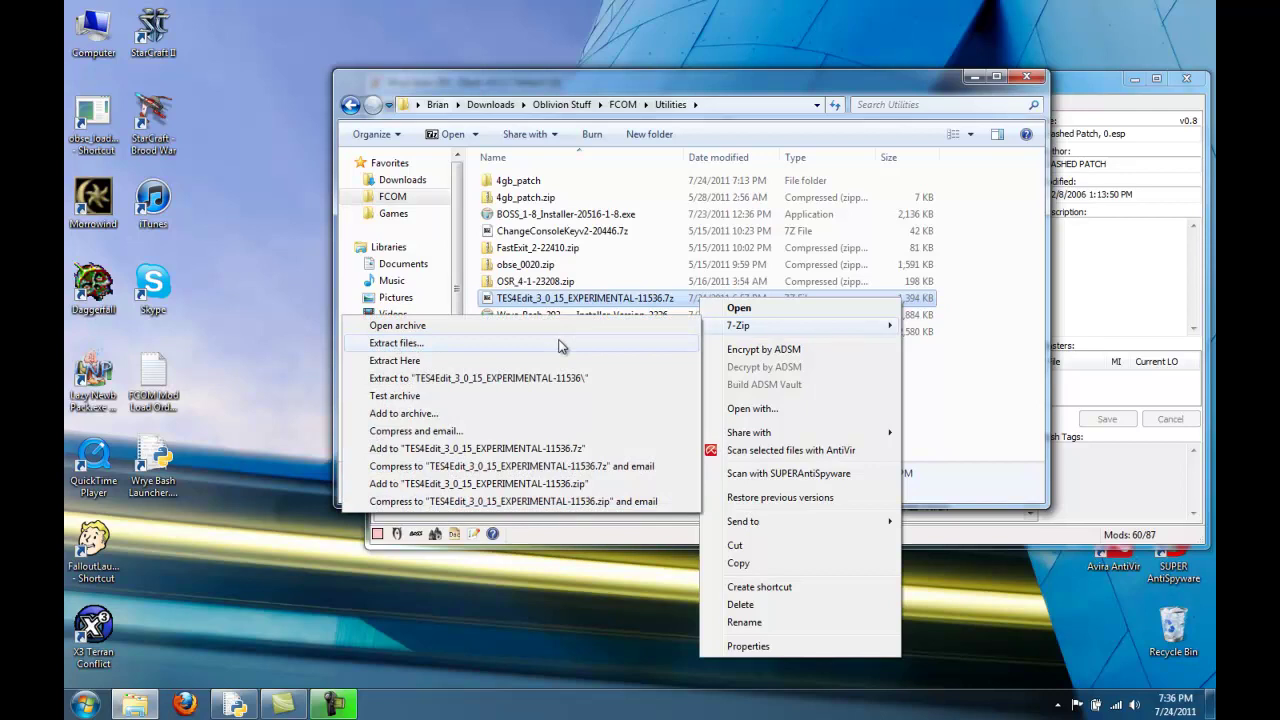
{"action": "left_click", "coordinate": [556, 361]}
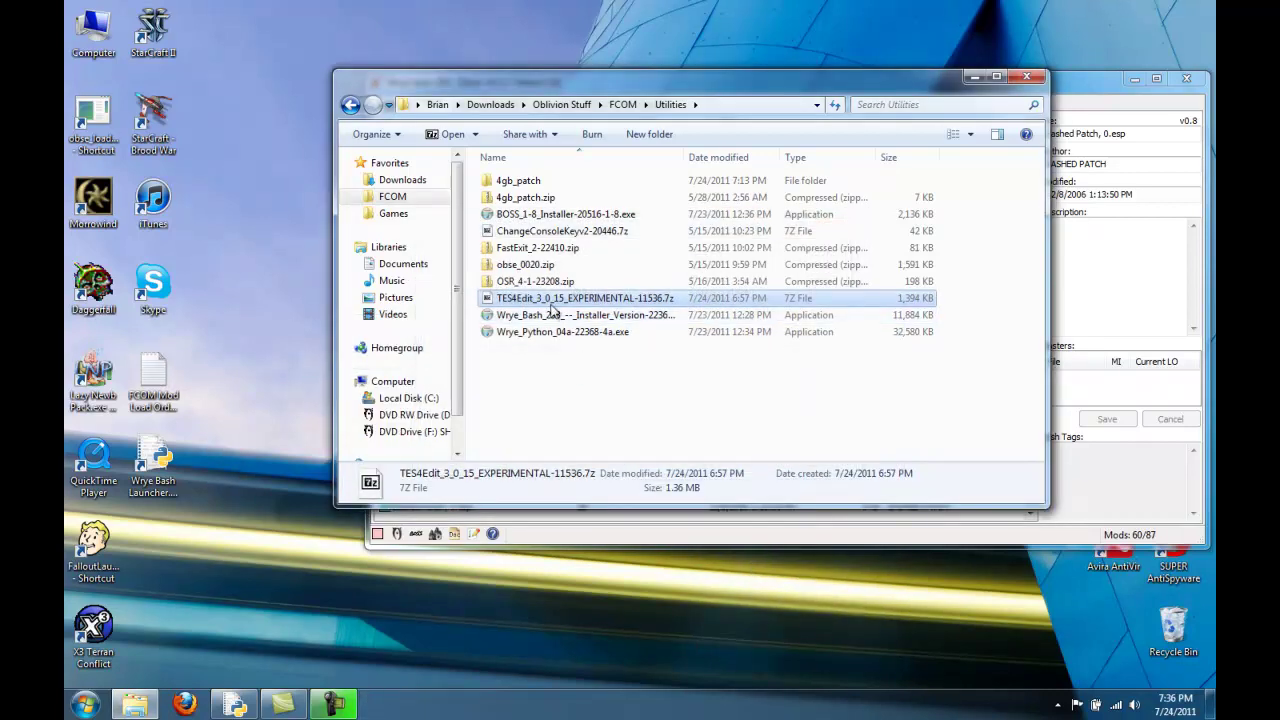
- Move TES4Edit.exe into the Games\Oblivion folder, then return to Wrye Bash
{"action": "left_click", "coordinate": [538, 300]}
{"action": "right_click", "coordinate": [538, 300]}
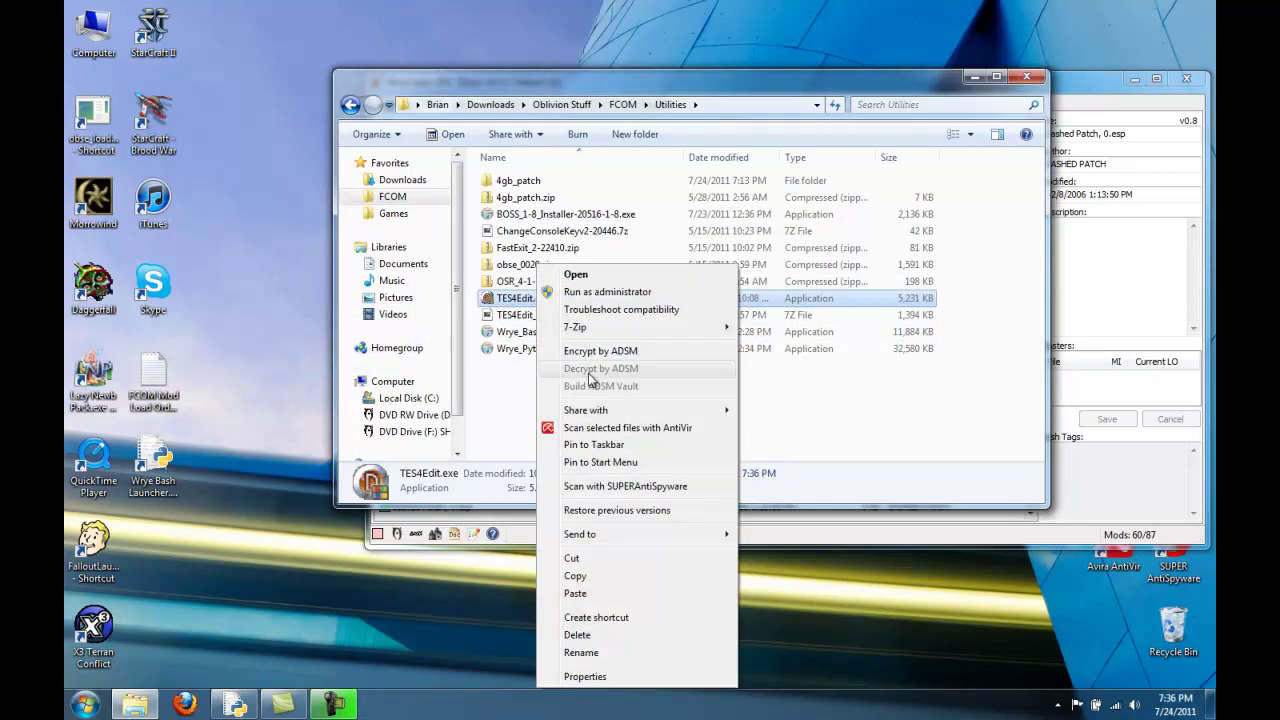
{"action": "left_click", "coordinate": [600, 558]}
{"action": "left_click", "coordinate": [400, 213]}
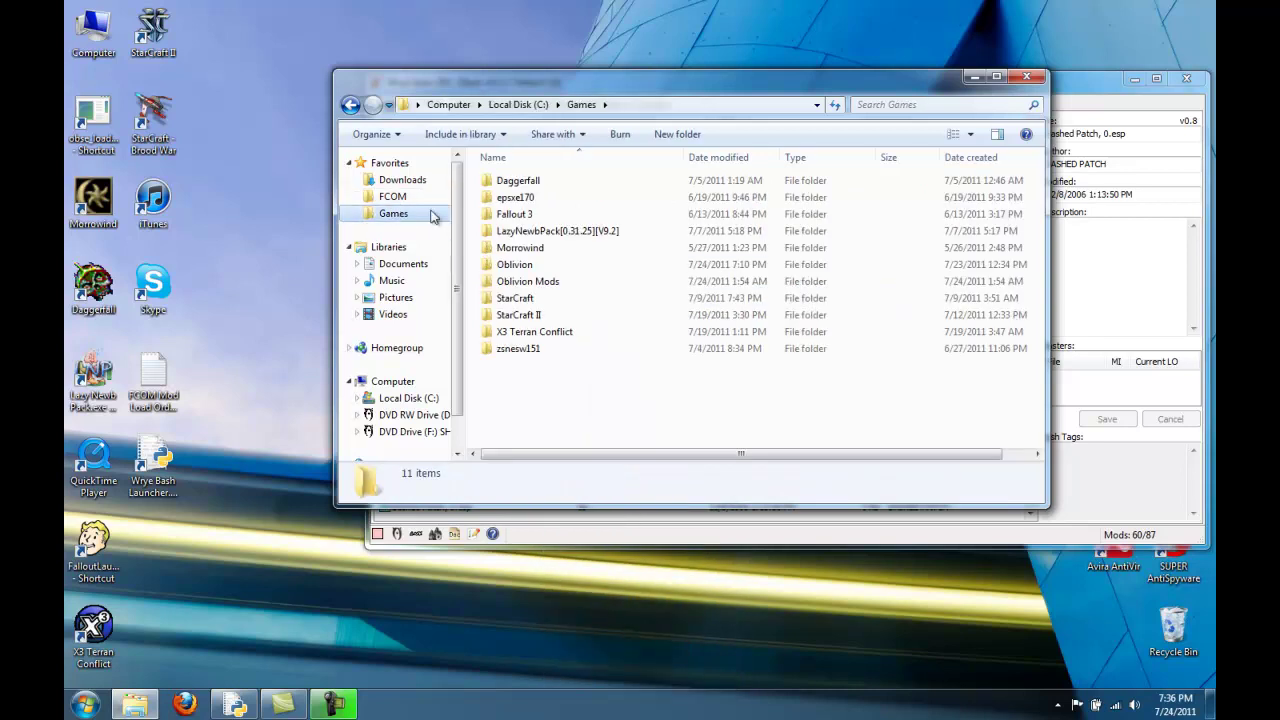
{"action": "double_click", "coordinate": [535, 272]}
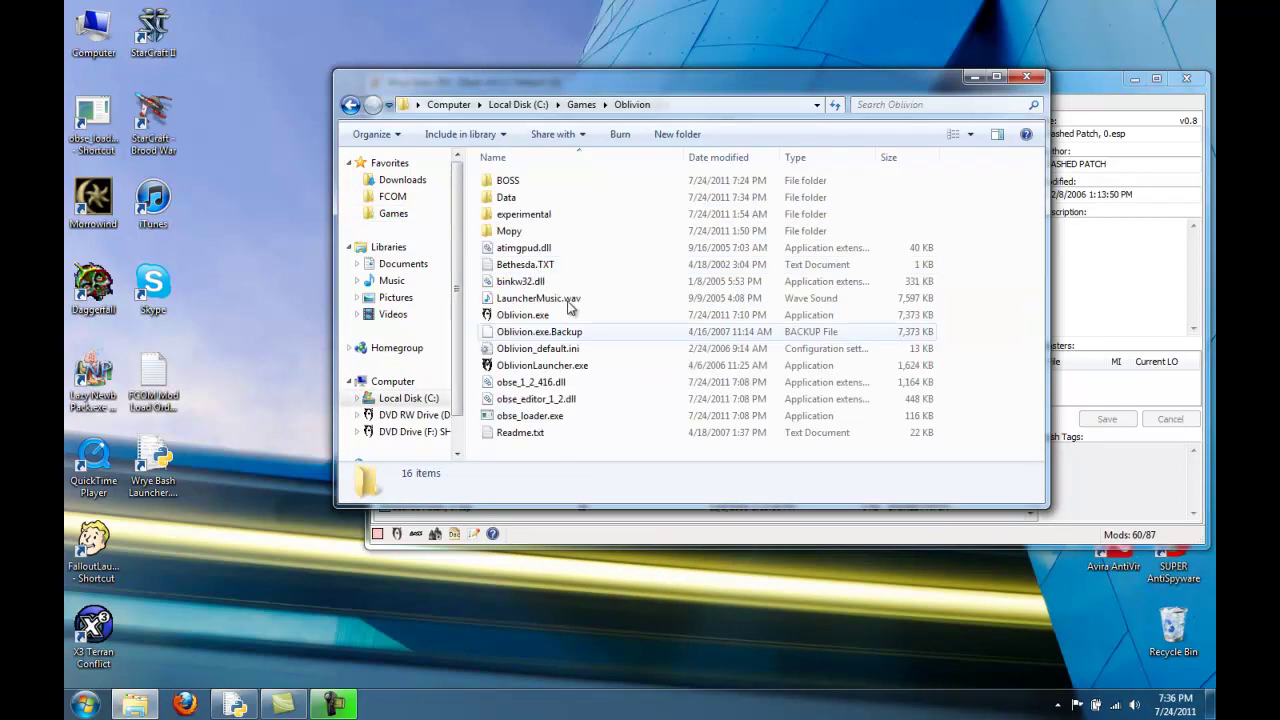
{"action": "right_click", "coordinate": [635, 332]}
{"action": "left_click", "coordinate": [676, 441]}
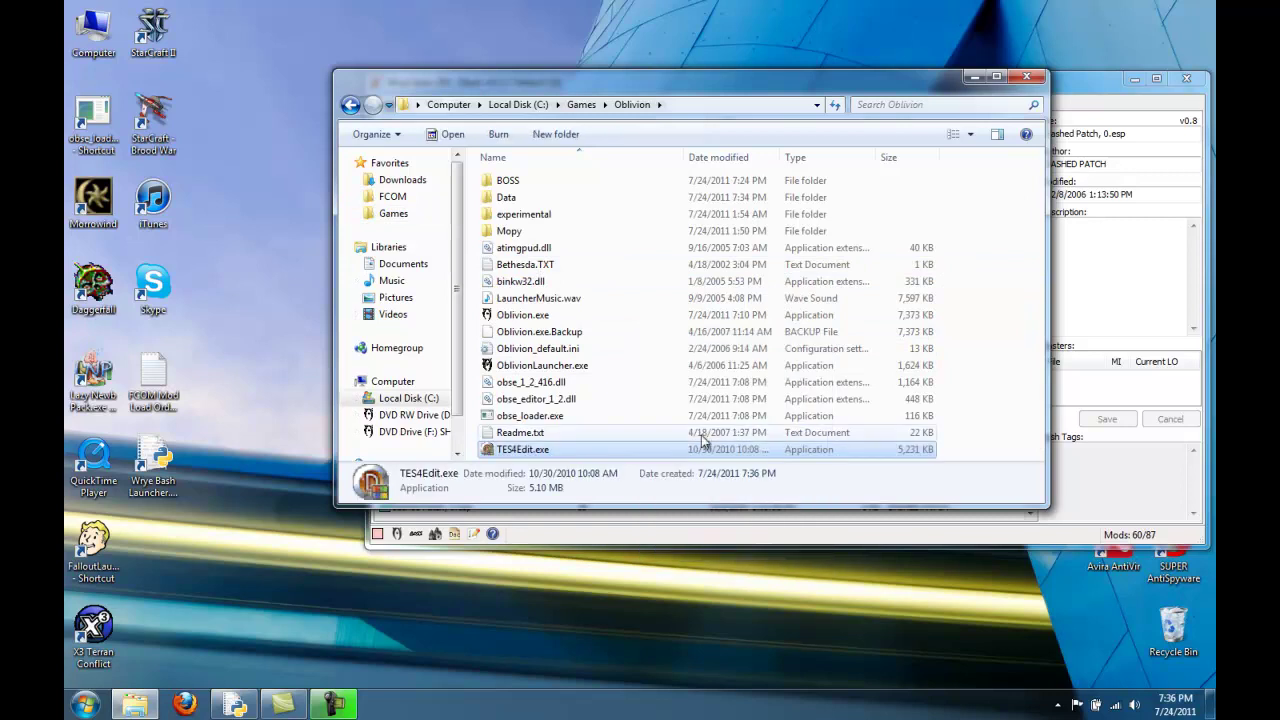
{"action": "left_click", "coordinate": [235, 704]}
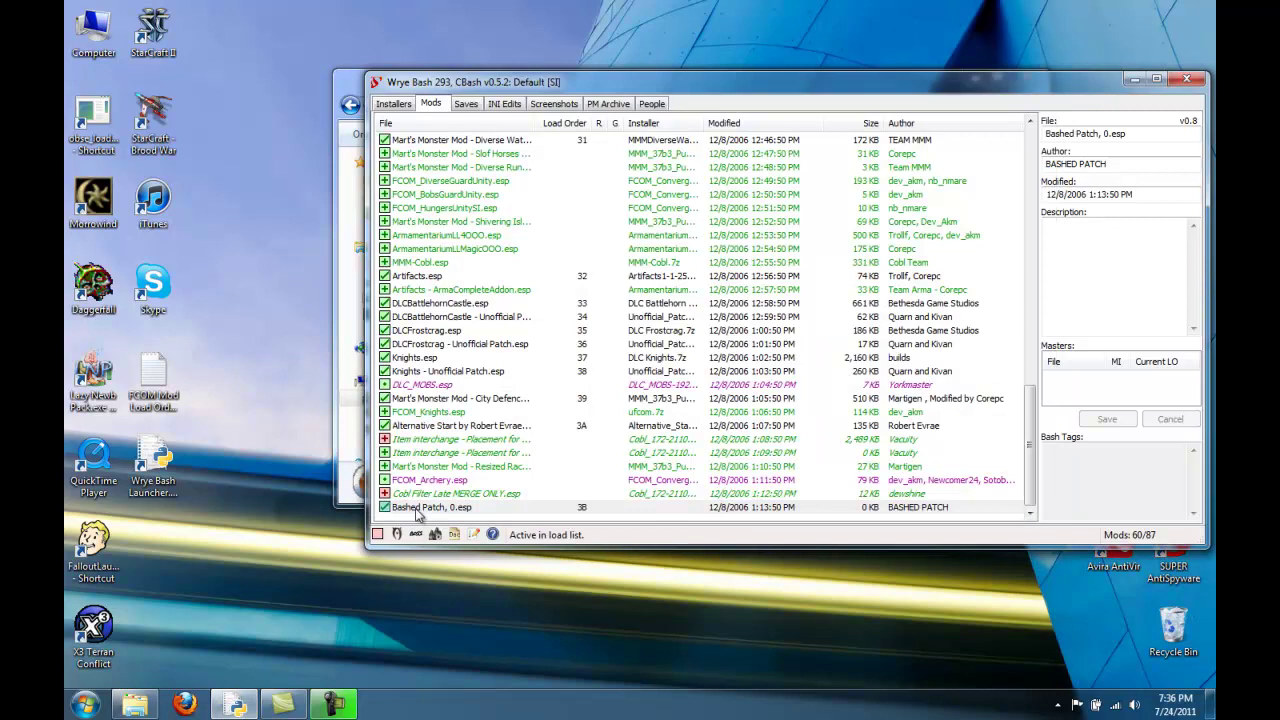
- Launch BOSS from Wrye Bash's bottom toolbar to re-sort the load order and show its log
{"action": "left_click", "coordinate": [473, 533]}
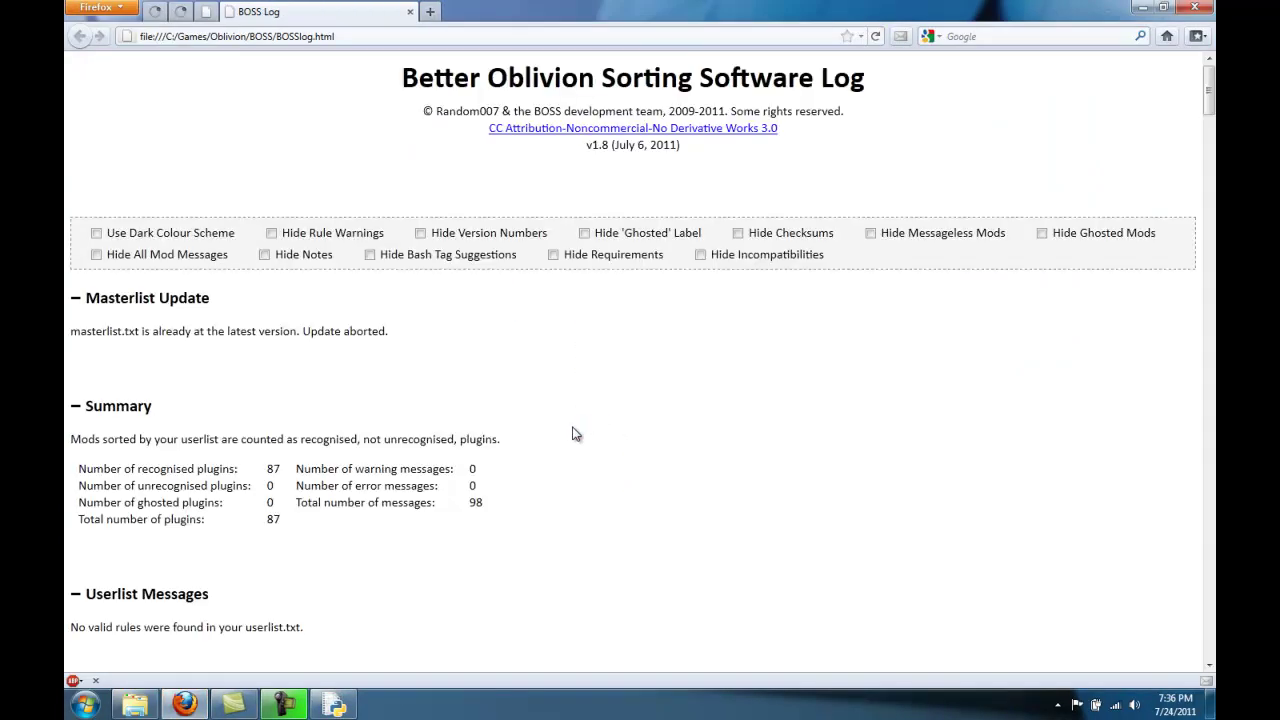
{"action": "scroll", "coordinate": [576, 432], "scroll_direction": "down", "scroll_amount": 20}
{"action": "scroll", "coordinate": [568, 424], "scroll_direction": "down", "scroll_amount": 10}
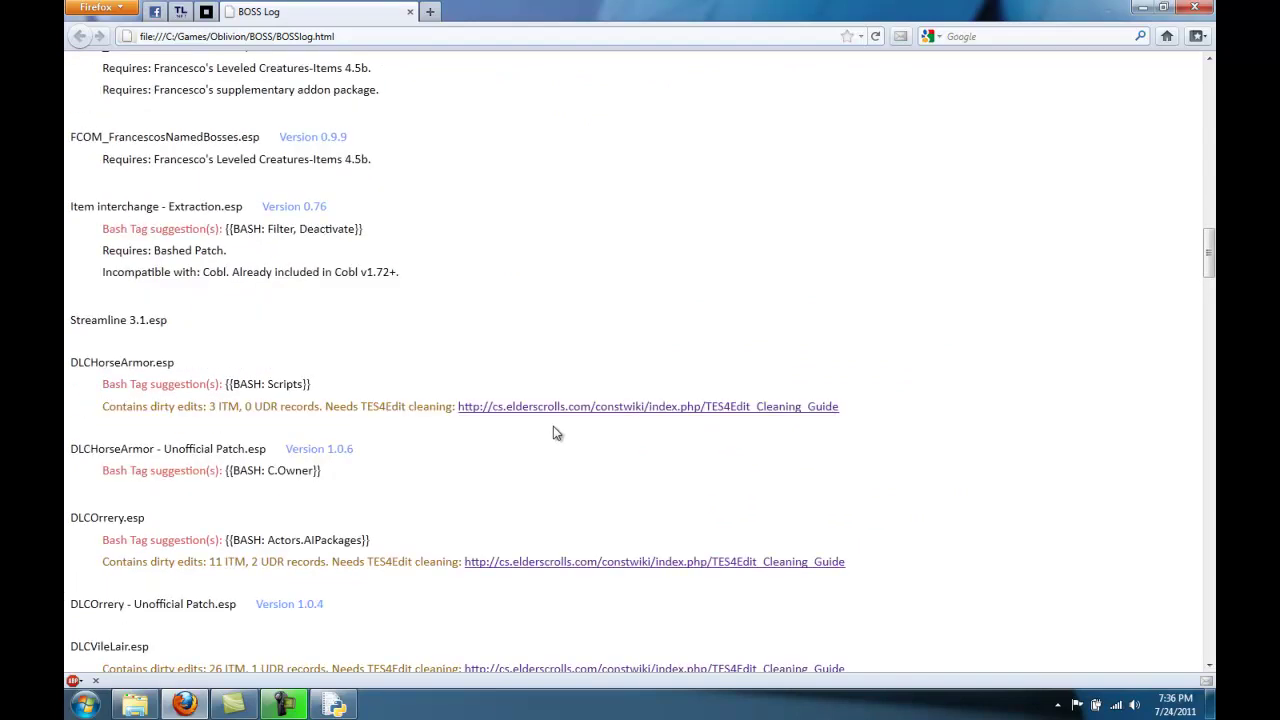
{"action": "scroll", "coordinate": [510, 455], "scroll_direction": "down", "scroll_amount": 2}
{"action": "scroll", "coordinate": [420, 420], "scroll_direction": "down", "scroll_amount": 2}
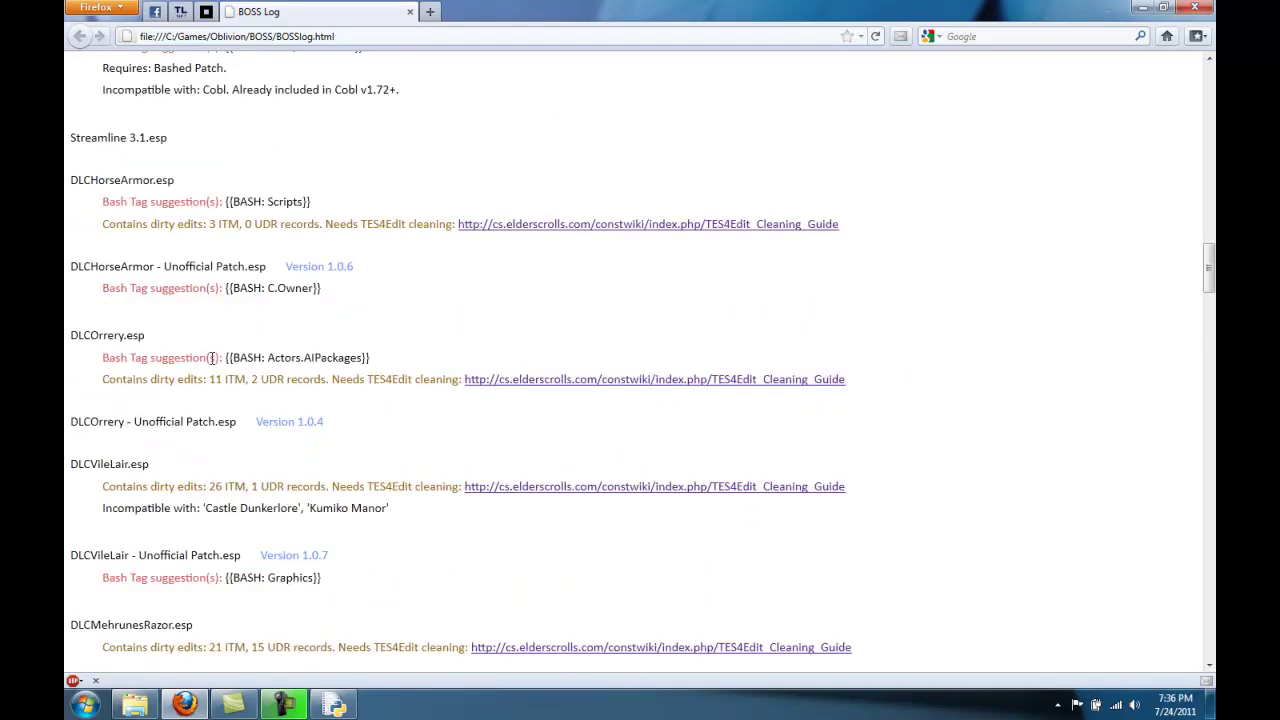